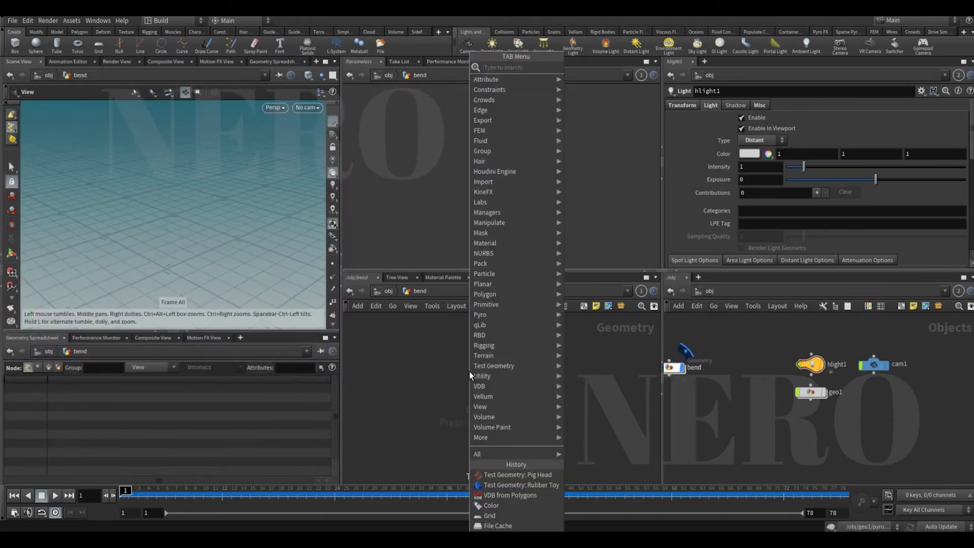
Step: Add a Pig Head test geometry node to the empty bend network
{"action": "type", "text": "pig"}
{"action": "key", "text": "Return"}
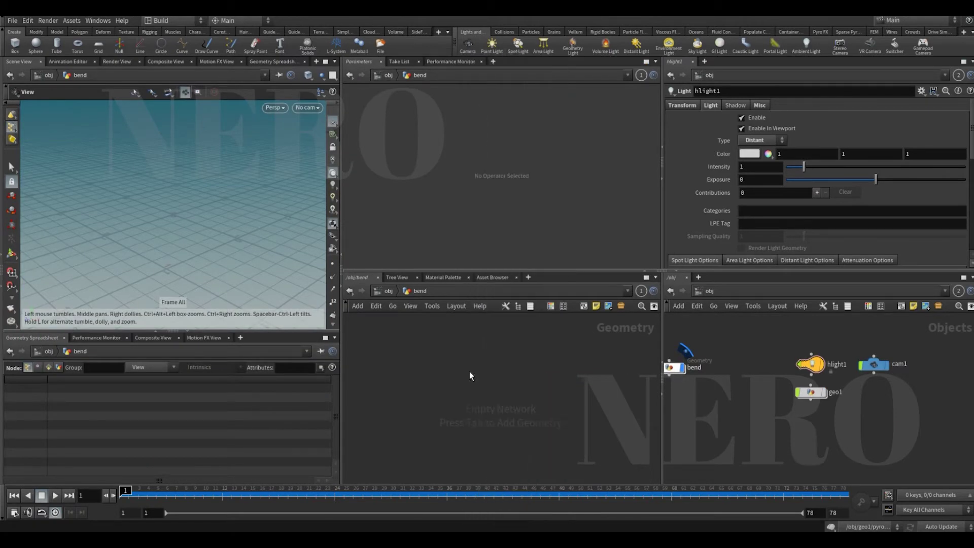
{"action": "key", "text": "Return"}
{"action": "key", "text": "Return"}
{"action": "key", "text": "u"}
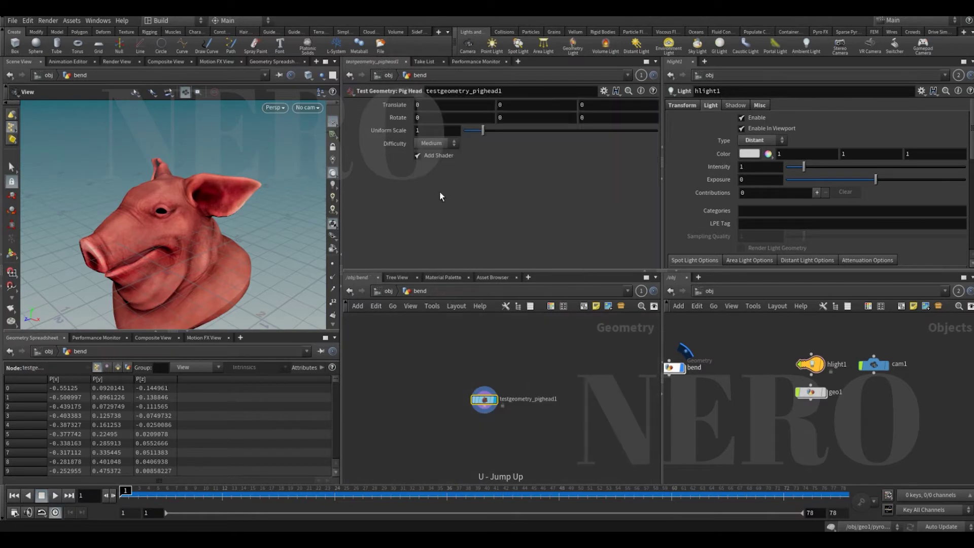
Step: Turn off the pig head's shader and collapse the geometry spreadsheet below the viewport
{"action": "scroll", "coordinate": [161, 264], "scroll_direction": "down", "scroll_amount": 3}
{"action": "left_click_drag", "start_coordinate": [243, 241], "coordinate": [231, 186]}
{"action": "left_click_drag", "start_coordinate": [180, 211], "coordinate": [200, 312]}
{"action": "left_click", "coordinate": [187, 331]}
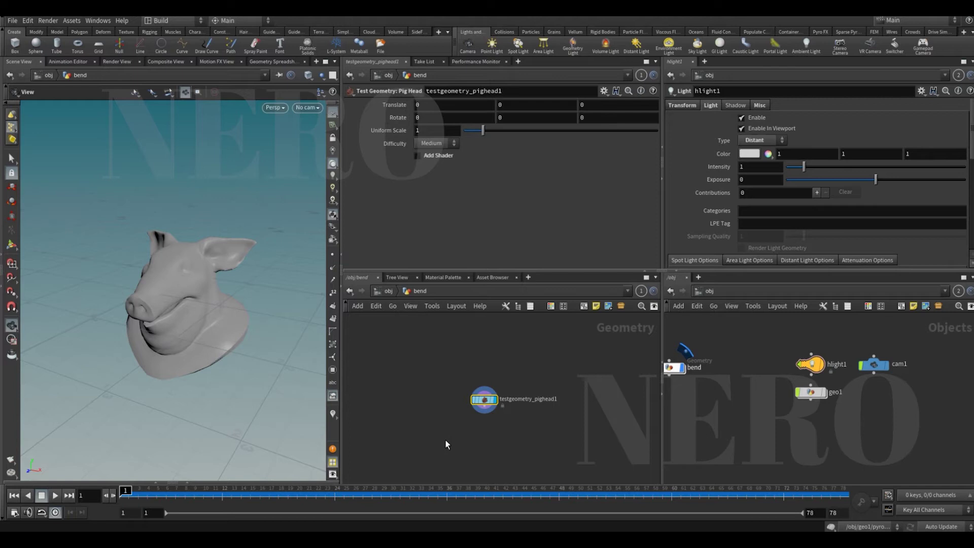
Step: Show wireframe lines over the shaded pig head in the viewport
{"action": "scroll", "coordinate": [445, 440], "scroll_direction": "up", "scroll_amount": 2}
{"action": "middle_click_drag", "start_coordinate": [446, 439], "coordinate": [427, 390]}
{"action": "key", "text": "shift+w"}
{"action": "left_click_drag", "start_coordinate": [192, 324], "coordinate": [248, 301]}
{"action": "scroll", "coordinate": [219, 306], "scroll_direction": "up", "scroll_amount": 3}
Step: Add a Bend node fed by the pig head, display its output and show its viewport handles
{"action": "left_click", "coordinate": [476, 378]}
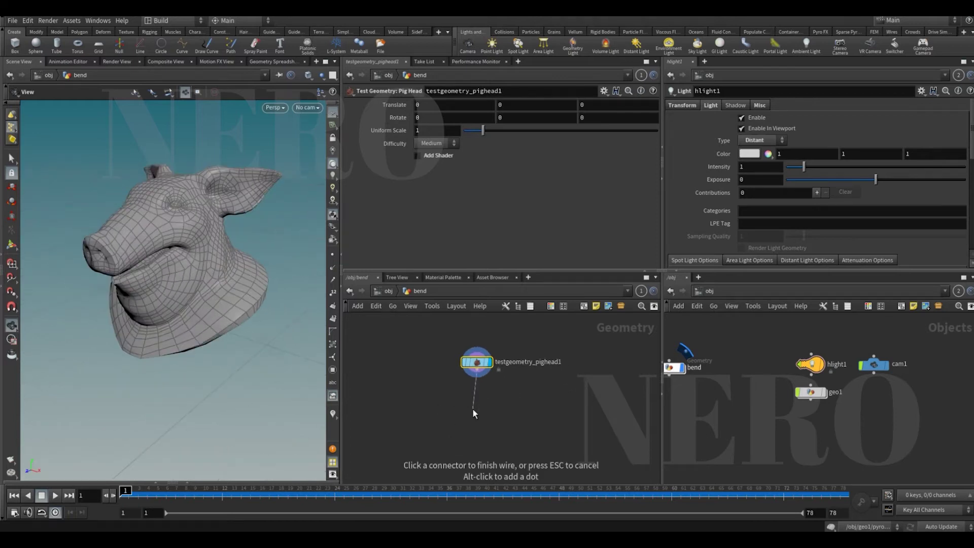
{"action": "key", "text": "Tab"}
{"action": "key", "text": "Escape"}
{"action": "left_click", "coordinate": [472, 408]}
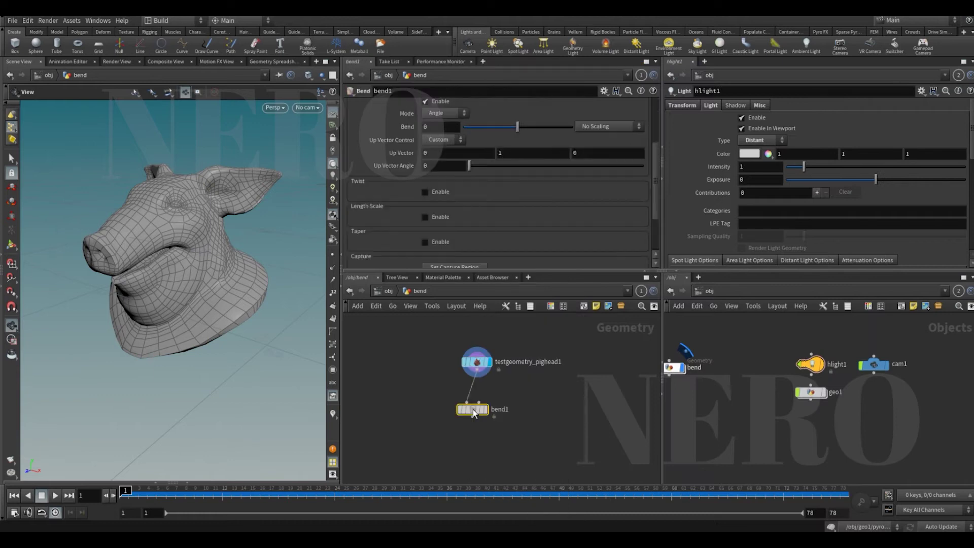
{"action": "left_click", "coordinate": [17, 244]}
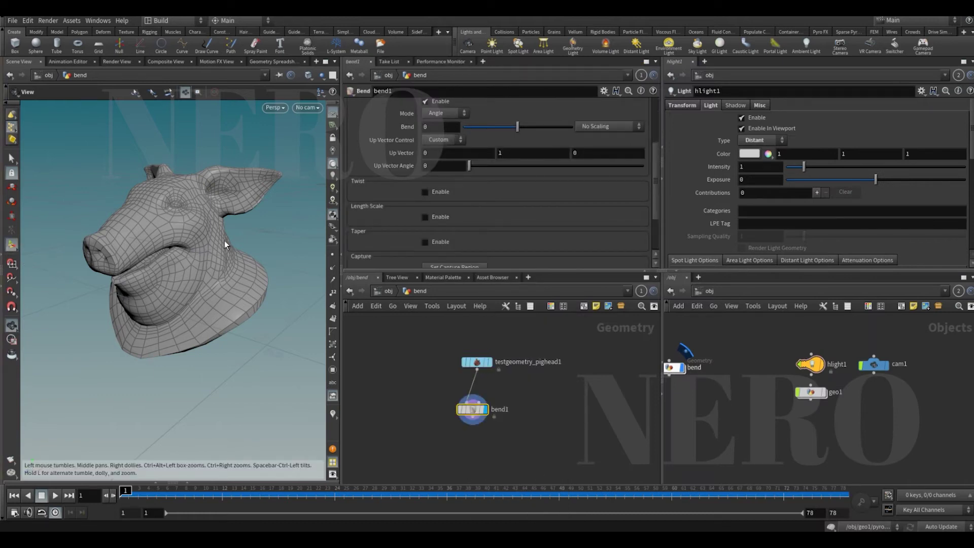
Step: Try bending the pig head with the bend handle in the viewport, and undo the bend
{"action": "left_click_drag", "start_coordinate": [224, 240], "coordinate": [191, 222], "text": "alt"}
{"action": "scroll", "coordinate": [191, 222], "scroll_direction": "down", "scroll_amount": 3}
{"action": "left_click_drag", "start_coordinate": [93, 218], "coordinate": [166, 199]}
{"action": "key", "text": "ctrl+z"}
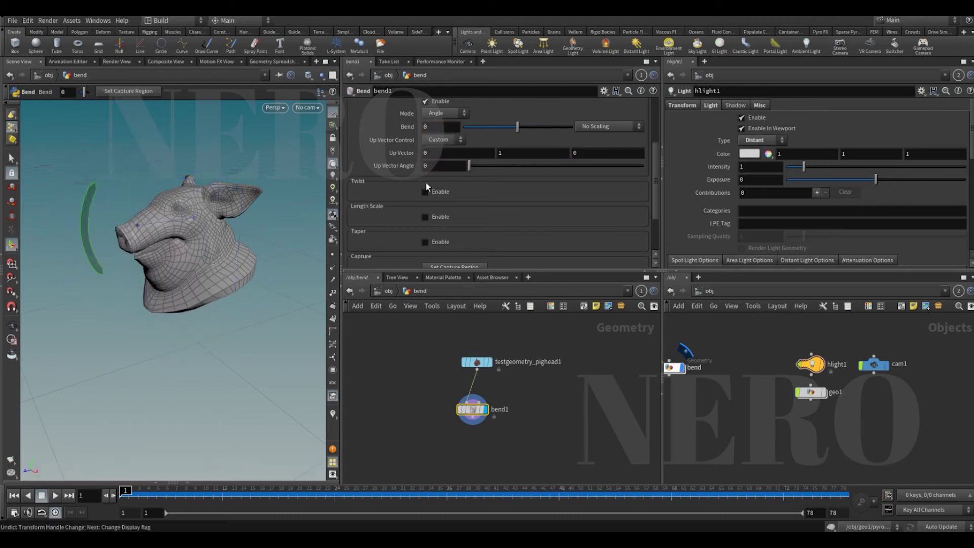
{"action": "key", "text": "Tab"}
{"action": "type", "text": "twe"}
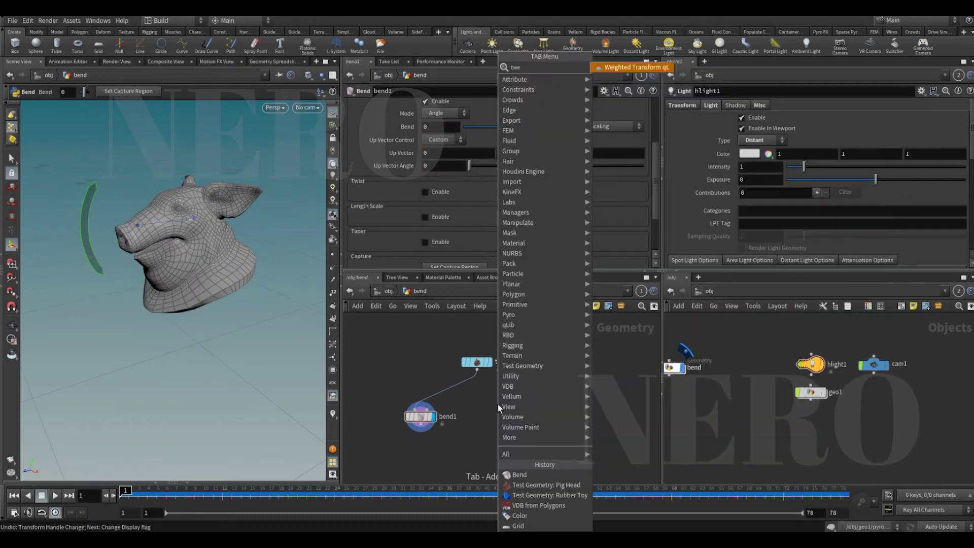
{"action": "key", "text": "Return"}
{"action": "left_click", "coordinate": [497, 402]}
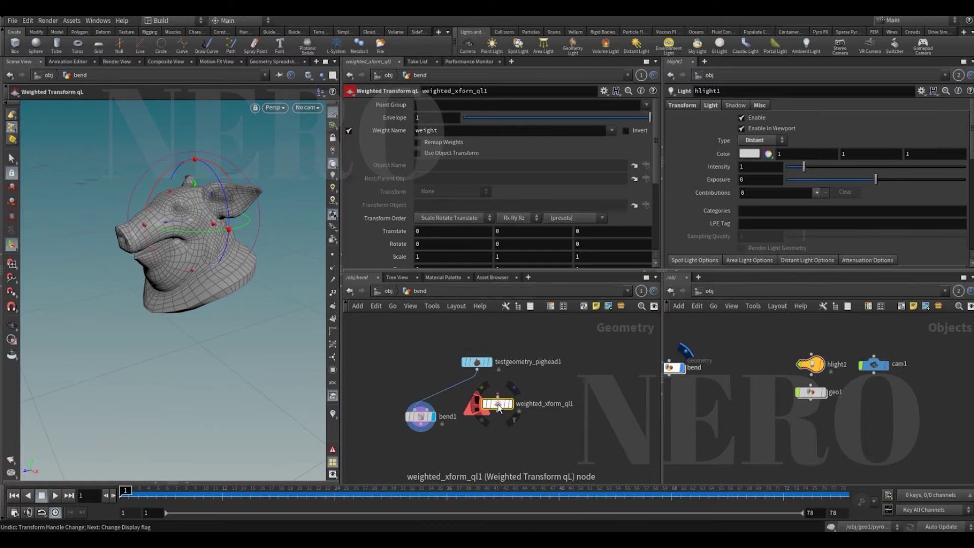
Step: Add a Twist node beside the bend node in the network
{"action": "key", "text": "Tab"}
{"action": "type", "text": "r"}
{"action": "key", "text": "BackSpace"}
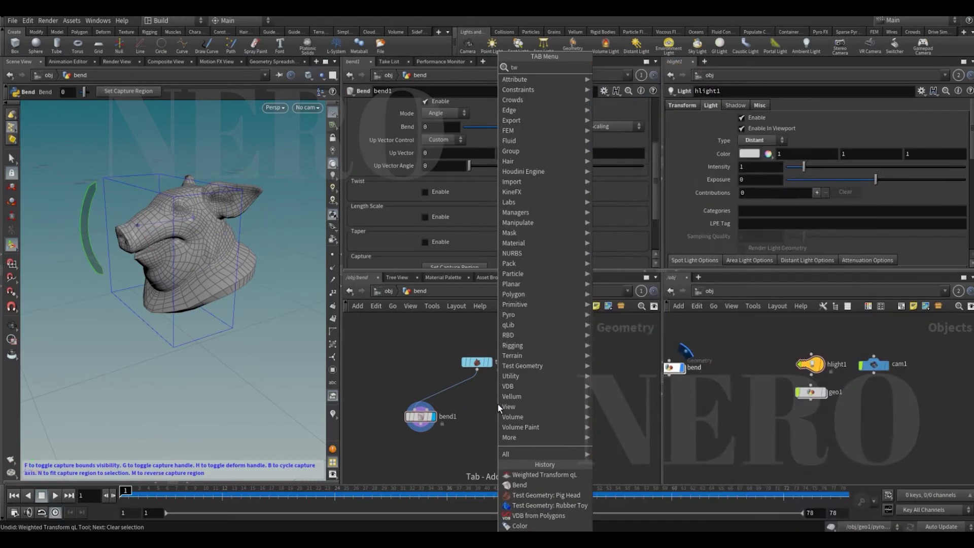
{"action": "key", "text": "Return"}
{"action": "left_click", "coordinate": [497, 402]}
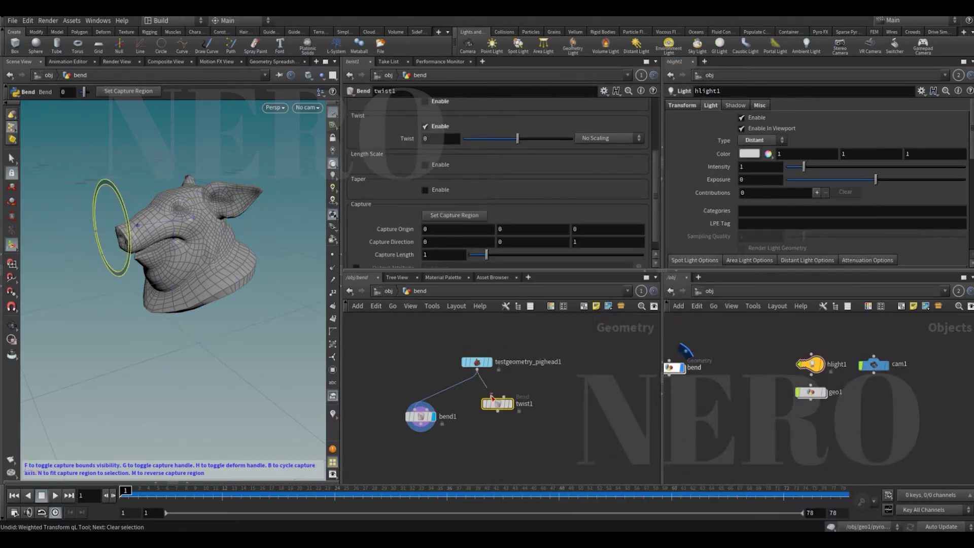
Step: Wire the pig head into the twist node, display its output and switch the network to rounded wires
{"action": "left_click", "coordinate": [491, 397]}
{"action": "left_click", "coordinate": [511, 403]}
{"action": "left_click_drag", "start_coordinate": [497, 404], "coordinate": [520, 416]}
{"action": "key", "text": "shift+s"}
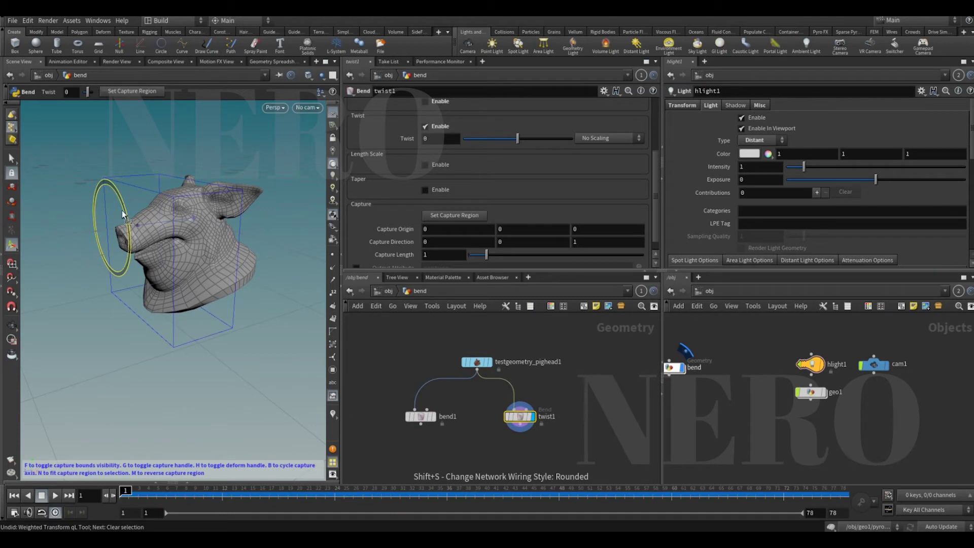
Step: Try twisting the pig head with the ring handle, and undo the twist
{"action": "left_click_drag", "start_coordinate": [123, 214], "coordinate": [124, 194]}
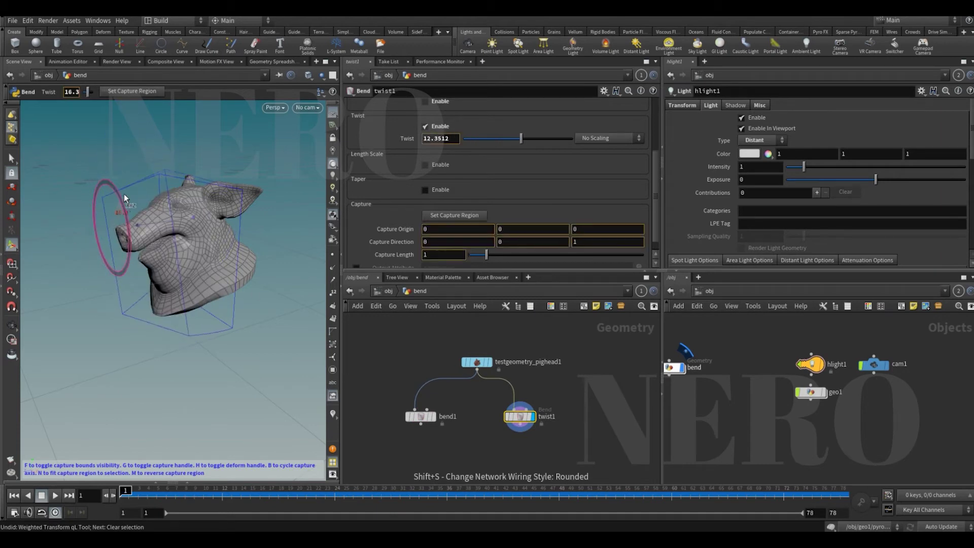
{"action": "key", "text": "ctrl+z"}
Step: Move the pig head node up and add a VDB from Polygons node near it
{"action": "left_click_drag", "start_coordinate": [479, 362], "coordinate": [476, 345]}
{"action": "key", "text": "Tab"}
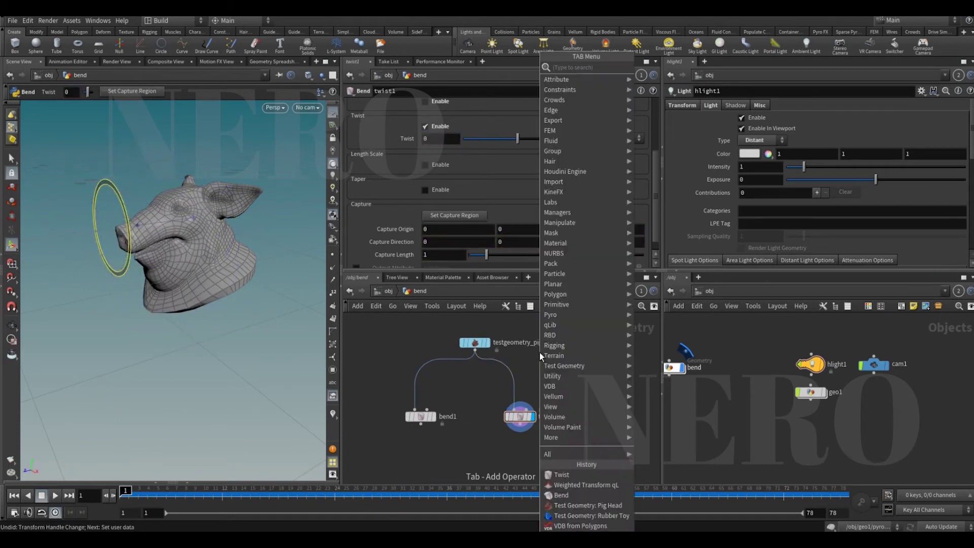
{"action": "type", "text": "vdb f"}
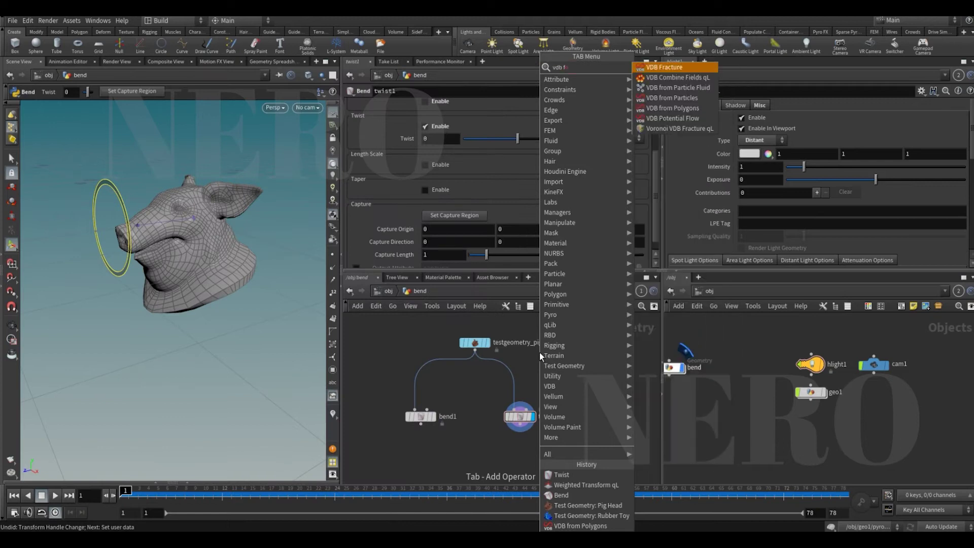
{"action": "type", "text": "rom po"}
{"action": "key", "text": "Return"}
{"action": "left_click", "coordinate": [539, 352]}
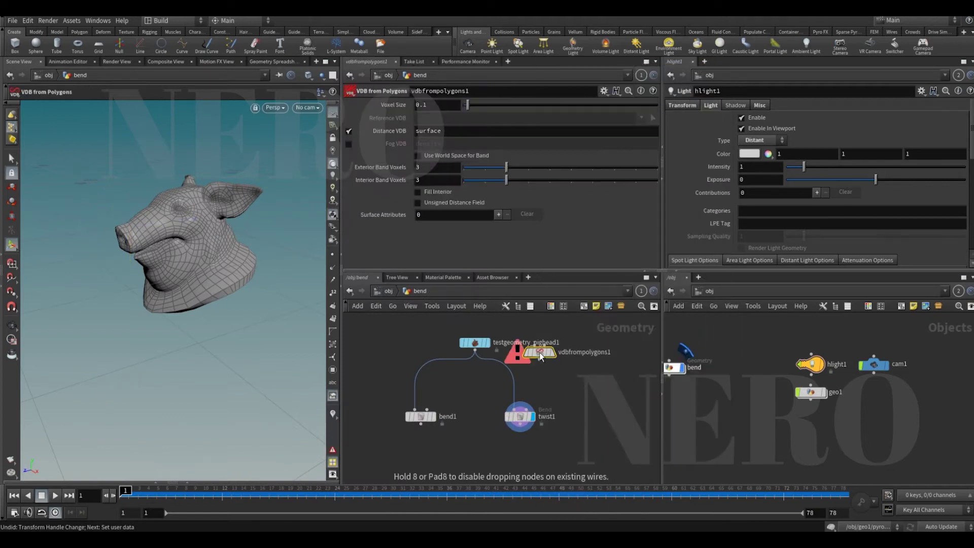
Step: Wire the pig head into the first input of the VDB from Polygons node and display its output
{"action": "left_click", "coordinate": [544, 378]}
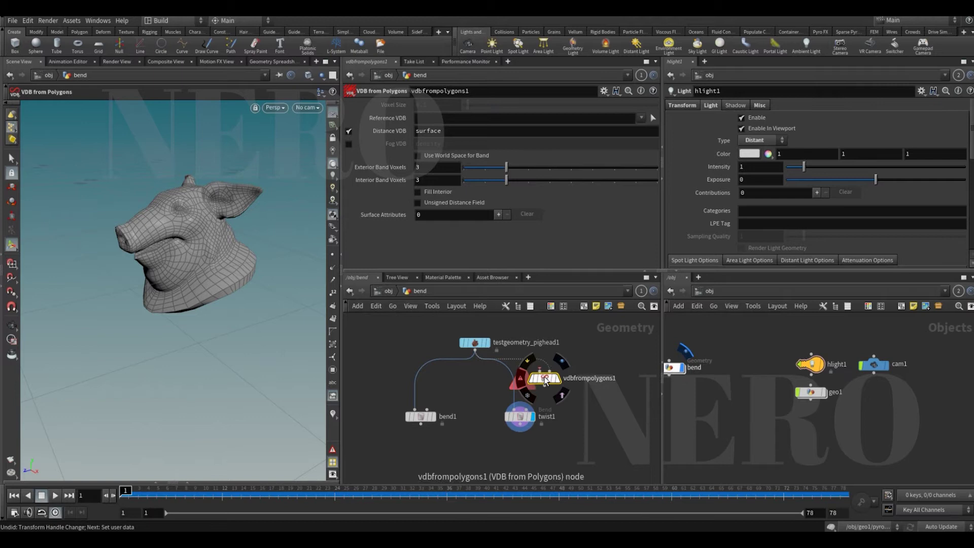
{"action": "key", "text": "ctrl+z"}
{"action": "left_click", "coordinate": [539, 370]}
{"action": "left_click", "coordinate": [476, 351]}
{"action": "left_click", "coordinate": [558, 379]}
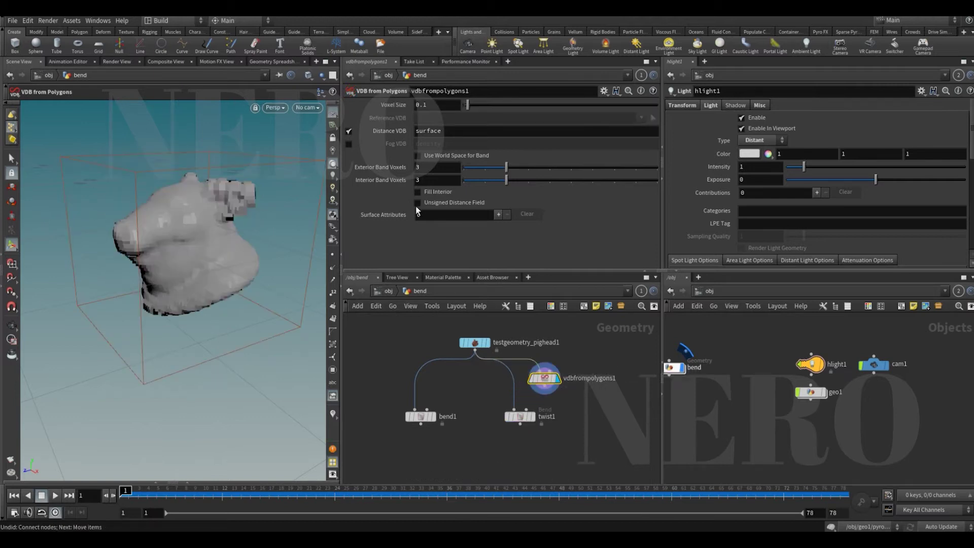
Step: Convert to a density Fog VDB instead of a Distance VDB, with Fill Interior enabled
{"action": "left_click", "coordinate": [349, 131]}
{"action": "left_click", "coordinate": [349, 144]}
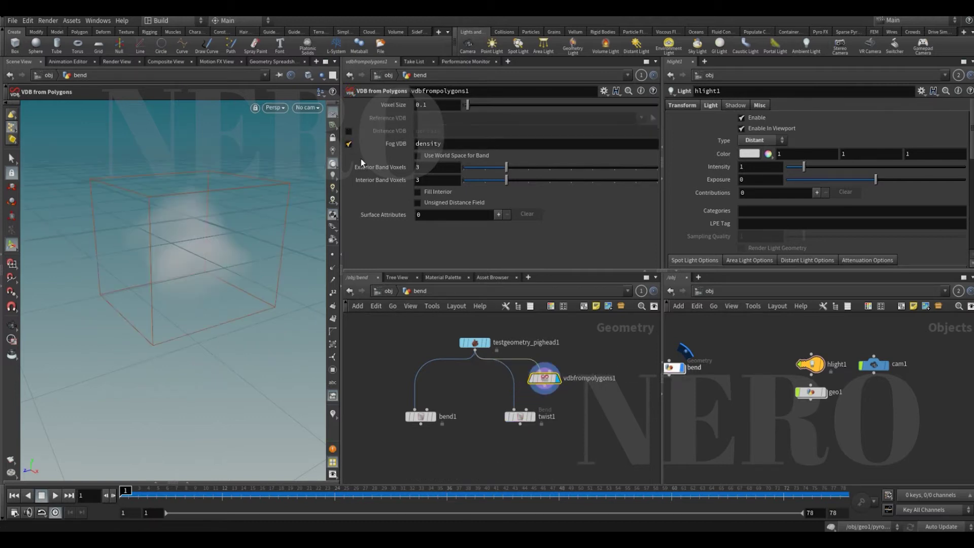
{"action": "left_click", "coordinate": [430, 193]}
{"action": "key", "text": "Escape"}
{"action": "left_click_drag", "start_coordinate": [271, 205], "coordinate": [227, 253]}
{"action": "key", "text": "Return"}
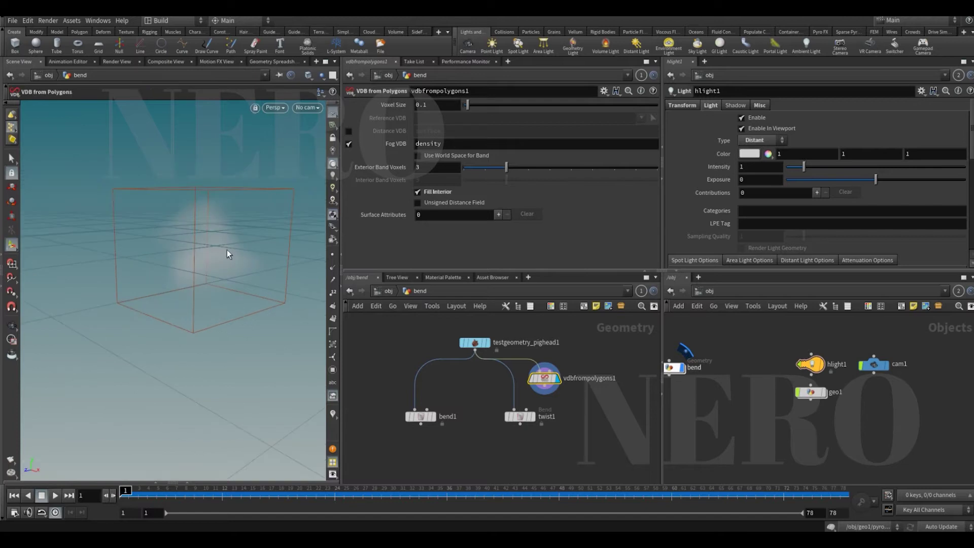
Step: Move the twist node down and rewire the bend node's input to the VDB from Polygons output, displaying the bend
{"action": "left_click_drag", "start_coordinate": [524, 420], "coordinate": [521, 445]}
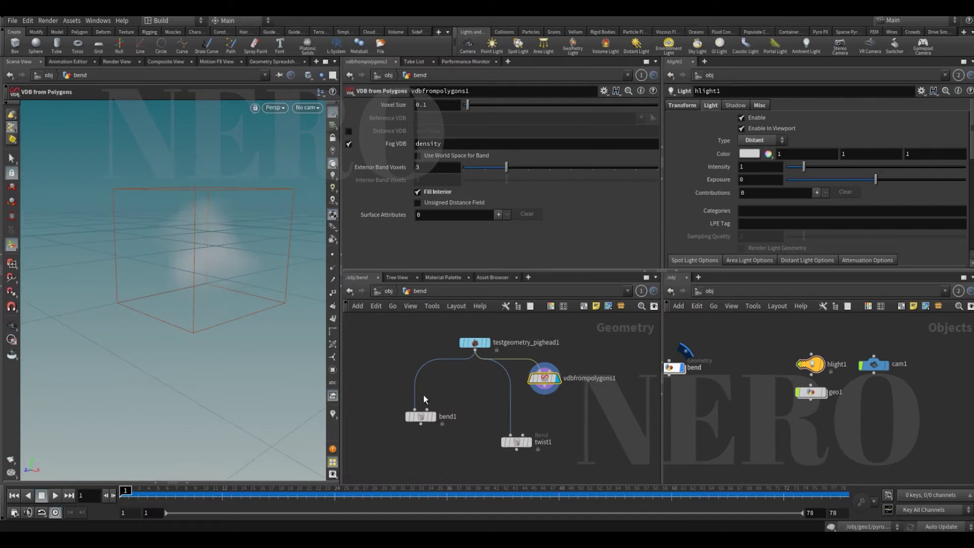
{"action": "left_click", "coordinate": [414, 408]}
{"action": "left_click", "coordinate": [543, 385]}
{"action": "left_click", "coordinate": [420, 416]}
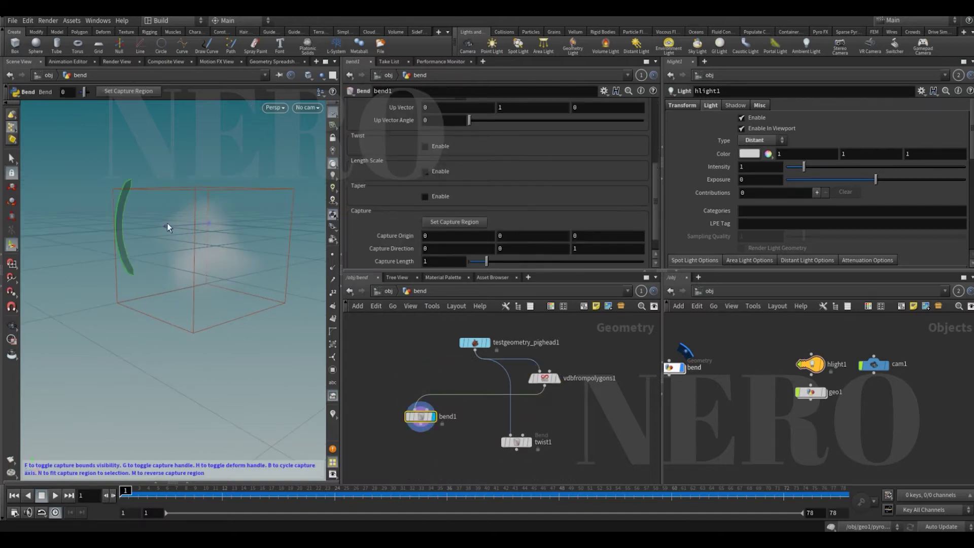
Step: Try bending the fog volume with the bend handle, and undo the bend
{"action": "left_click_drag", "start_coordinate": [121, 202], "coordinate": [199, 305]}
{"action": "key", "text": "ctrl+z"}
Step: Rewire the twist node's input to the VDB from Polygons output, try twisting the fog volume and undo the twist
{"action": "left_click_drag", "start_coordinate": [510, 408], "coordinate": [544, 386]}
{"action": "left_click_drag", "start_coordinate": [481, 427], "coordinate": [557, 458]}
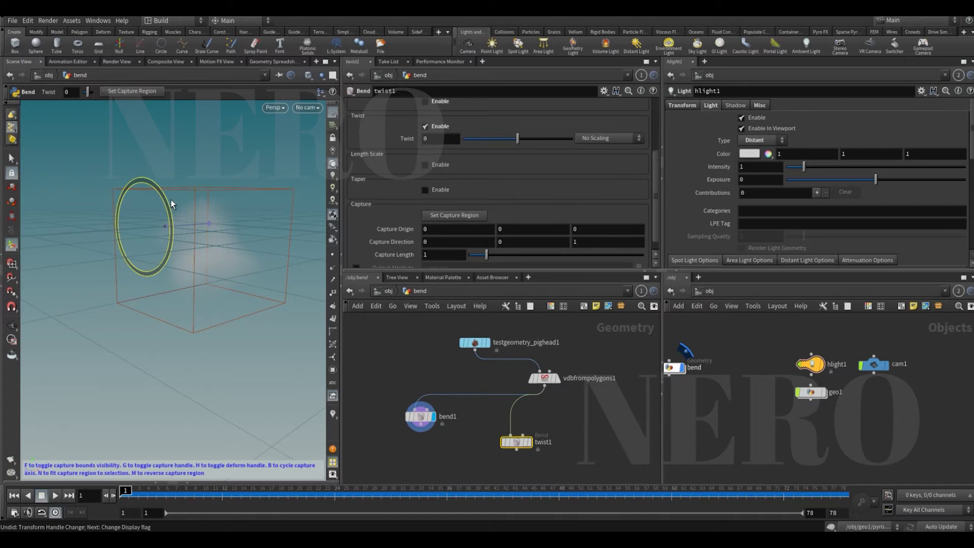
{"action": "left_click_drag", "start_coordinate": [170, 201], "coordinate": [212, 236]}
{"action": "key", "text": "ctrl+z"}
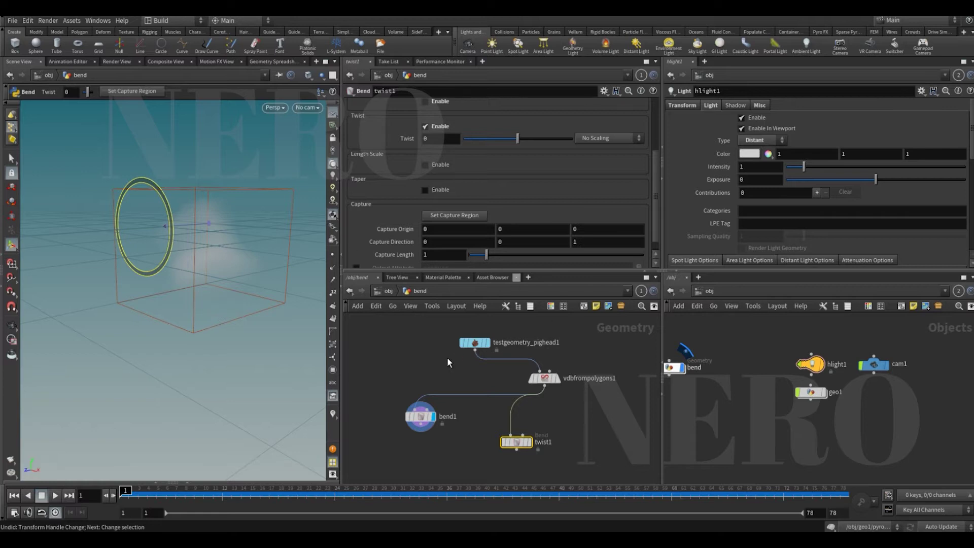
Step: Compare the original pig head geometry with the fog volume output of the bend node
{"action": "left_click", "coordinate": [485, 342]}
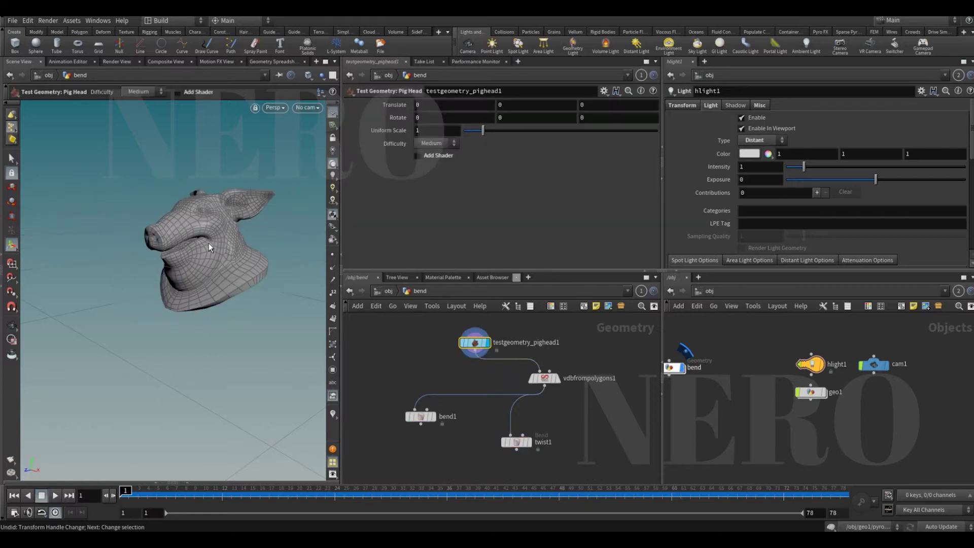
{"action": "left_click", "coordinate": [420, 416]}
{"action": "left_click", "coordinate": [433, 416]}
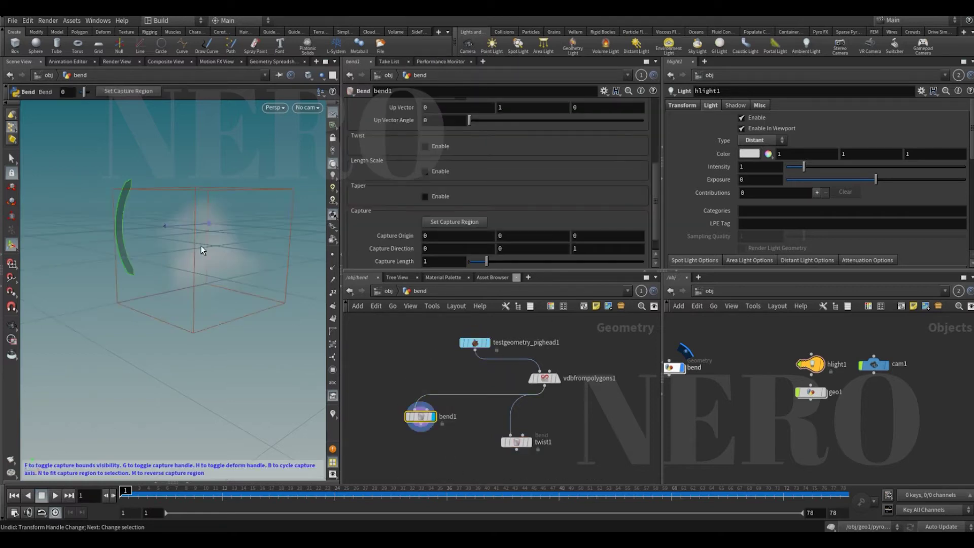
{"action": "left_click", "coordinate": [559, 454]}
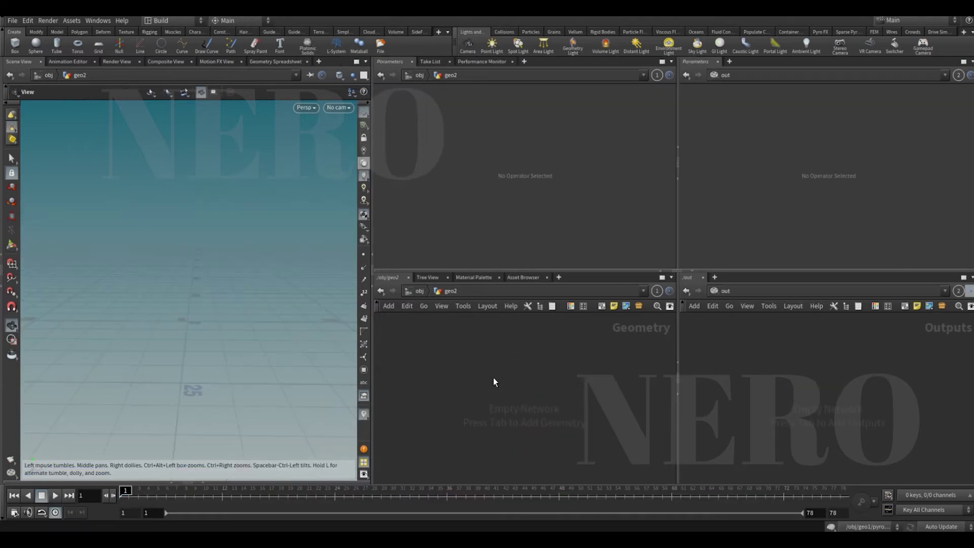
Step: Add a Circle node to the empty geo2 network
{"action": "key", "text": "Tab"}
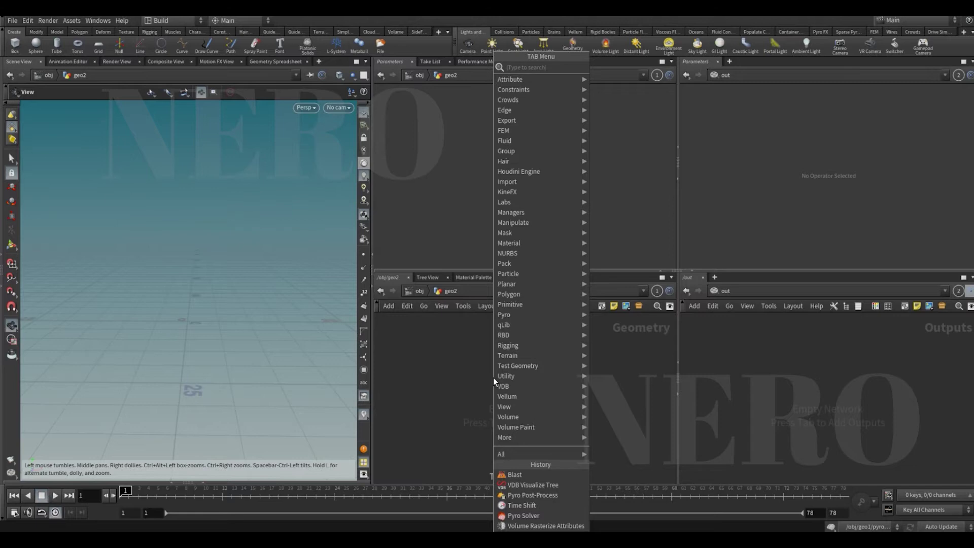
{"action": "type", "text": "circle"}
{"action": "key", "text": "Return"}
{"action": "left_click", "coordinate": [493, 378]}
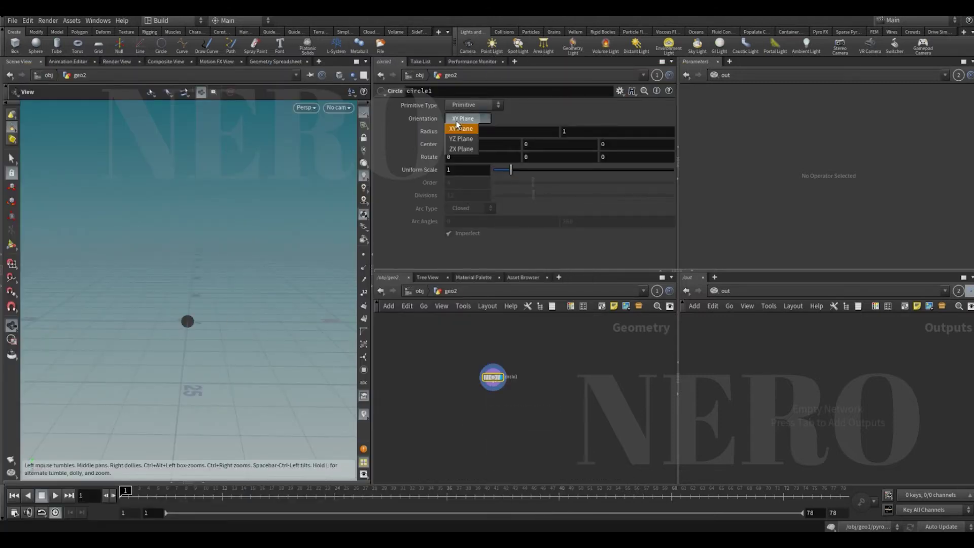
Step: Lay the circle flat by setting its orientation to ZX Plane
{"action": "left_click", "coordinate": [461, 149]}
{"action": "left_click_drag", "start_coordinate": [197, 326], "coordinate": [197, 276]}
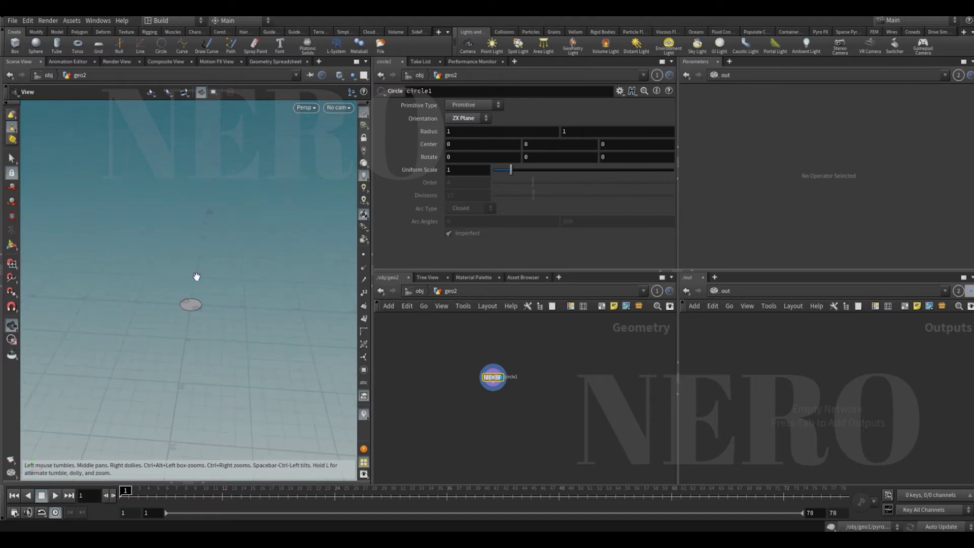
{"action": "right_click_drag", "start_coordinate": [197, 276], "coordinate": [223, 225]}
{"action": "right_click_drag", "start_coordinate": [184, 315], "coordinate": [243, 253]}
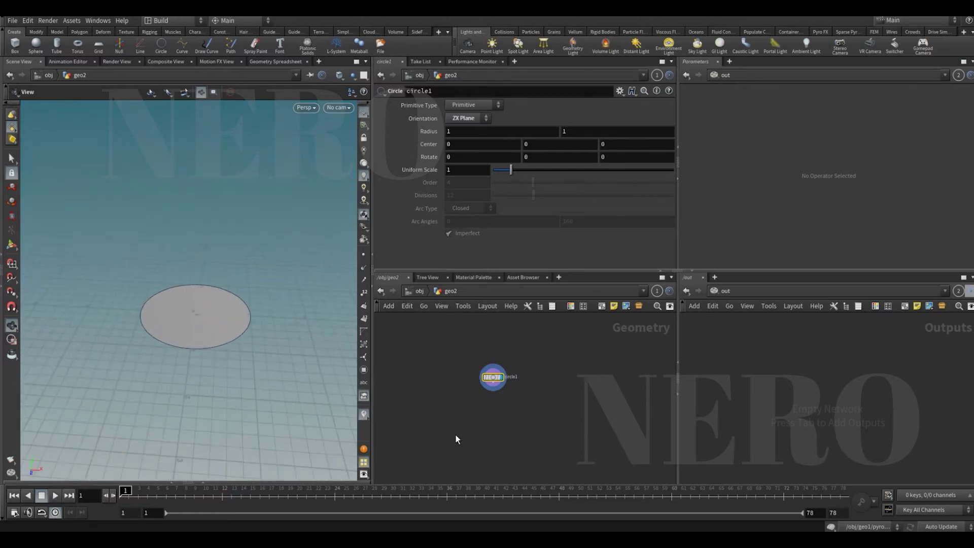
Step: Add a Pyro Source node fed by the circle and display its output
{"action": "key", "text": "Tab"}
{"action": "mouse_move", "coordinate": [494, 402]}
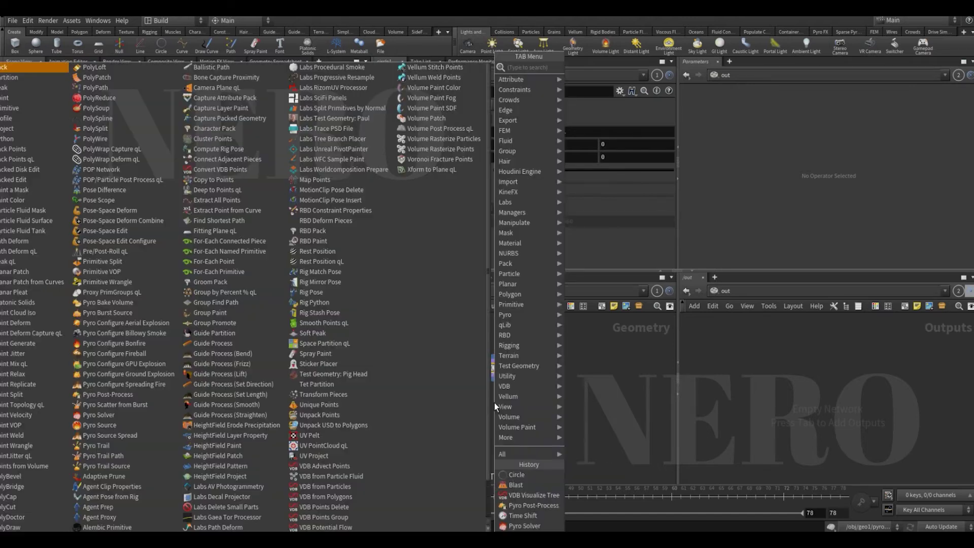
{"action": "type", "text": "pyro sou"}
{"action": "key", "text": "Return"}
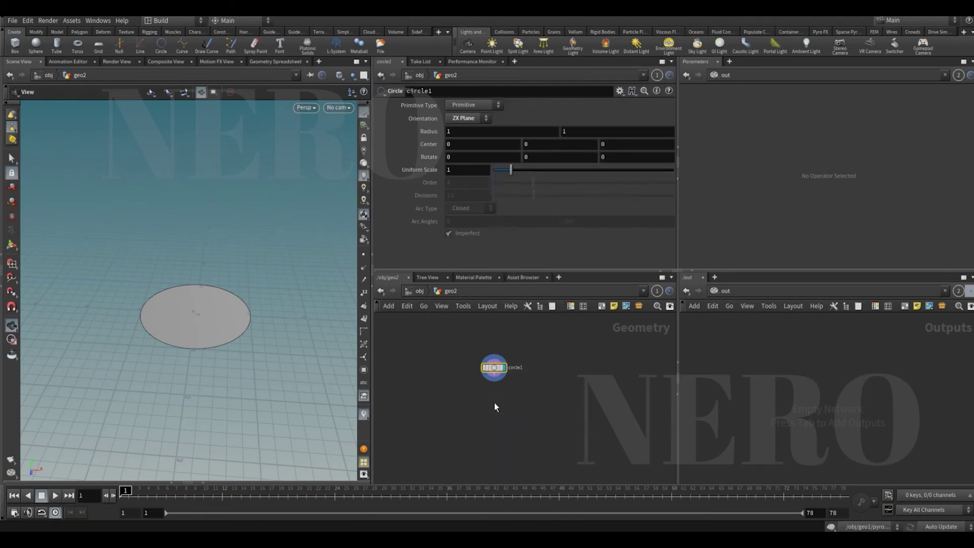
{"action": "left_click", "coordinate": [495, 403]}
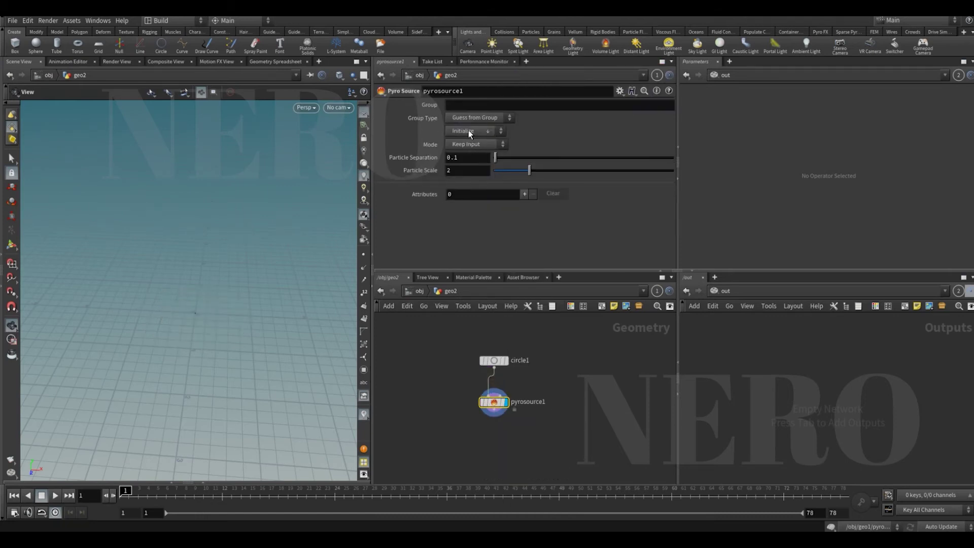
Step: Initialize the pyro source with burn and temperature attributes, set its mode to Surface Scatter, and inspect the node's info
{"action": "left_click", "coordinate": [470, 152]}
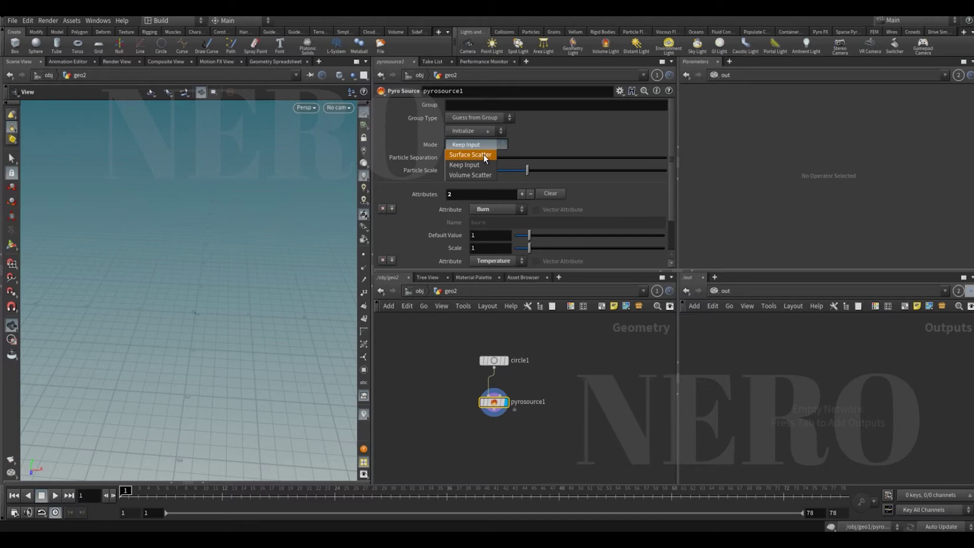
{"action": "left_click_drag", "start_coordinate": [293, 321], "coordinate": [238, 271]}
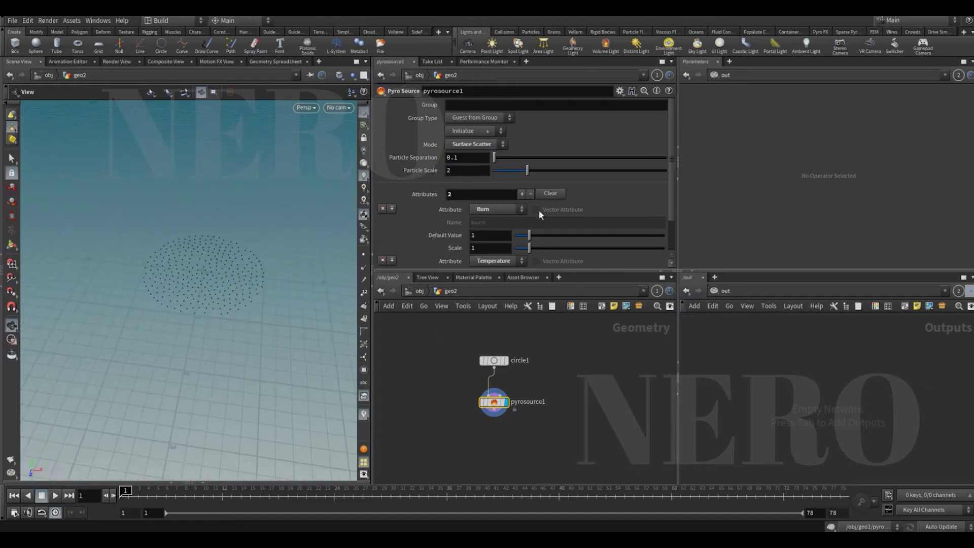
{"action": "left_click", "coordinate": [486, 370]}
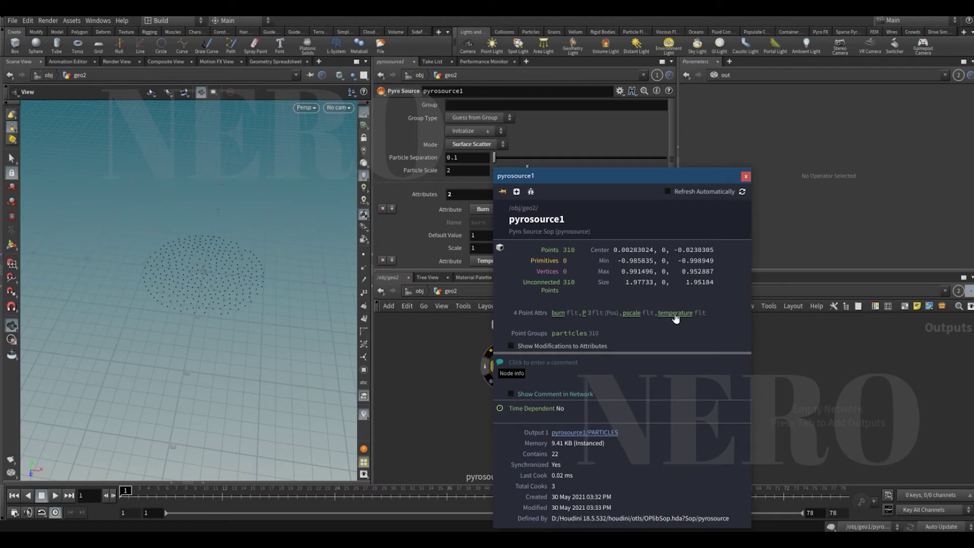
Step: Add a Volume Rasterize Attributes node fed by the pyro source
{"action": "left_click", "coordinate": [506, 375]}
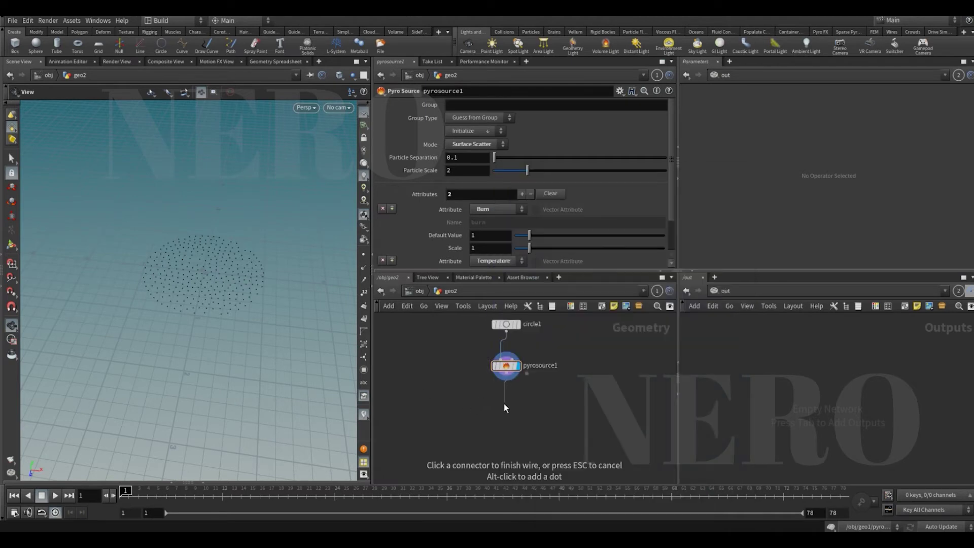
{"action": "key", "text": "Tab"}
{"action": "type", "text": "volur"}
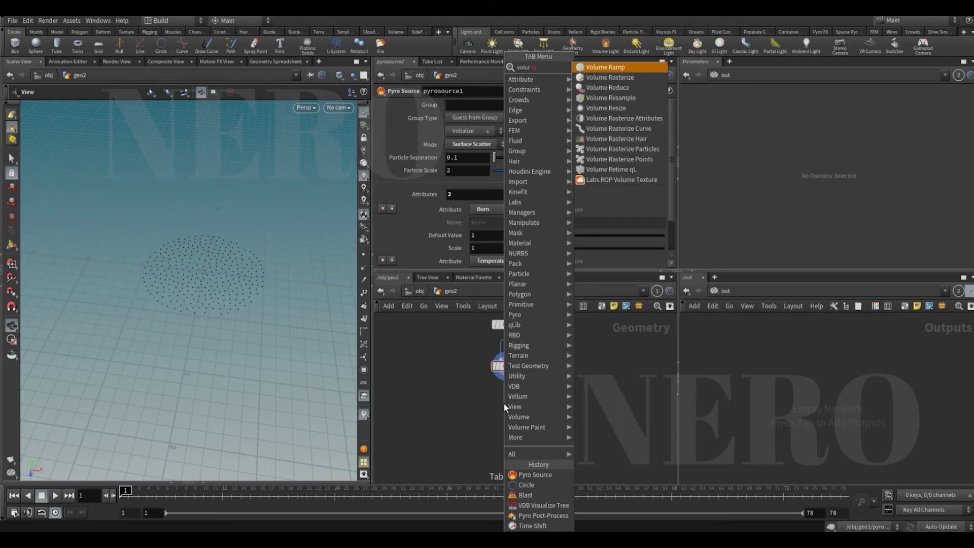
{"action": "key", "text": "Escape"}
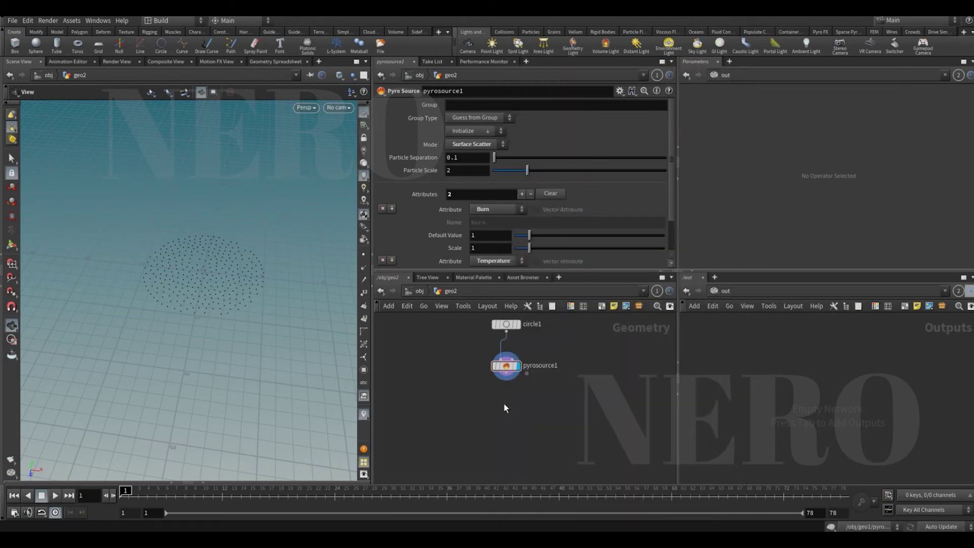
{"action": "left_click", "coordinate": [503, 403]}
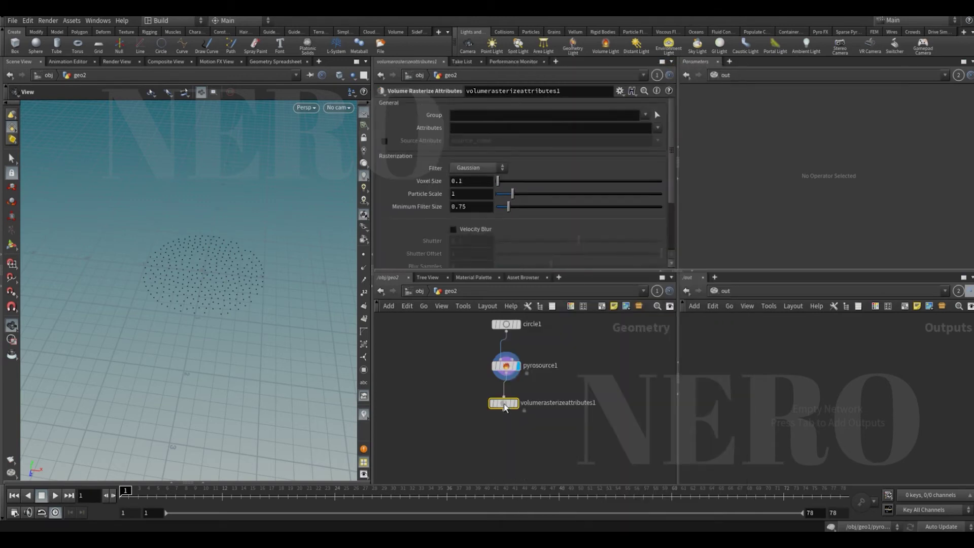
Step: Rasterize the burn and temperature attributes with voxel size 0.05, particle scale 0.2 and minimum filter size 0.5
{"action": "left_click", "coordinate": [657, 130]}
{"action": "left_click", "coordinate": [663, 149]}
{"action": "left_click", "coordinate": [656, 128]}
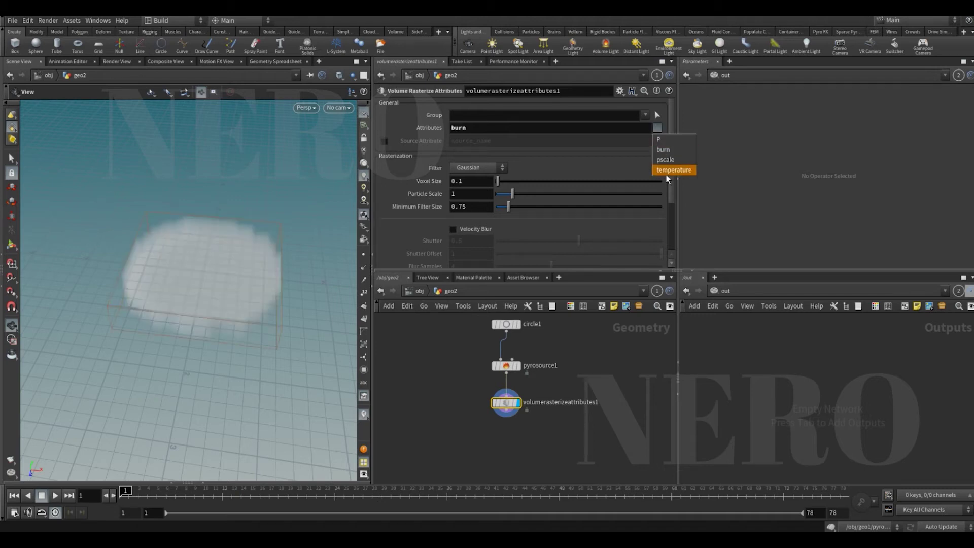
{"action": "left_click", "coordinate": [666, 168]}
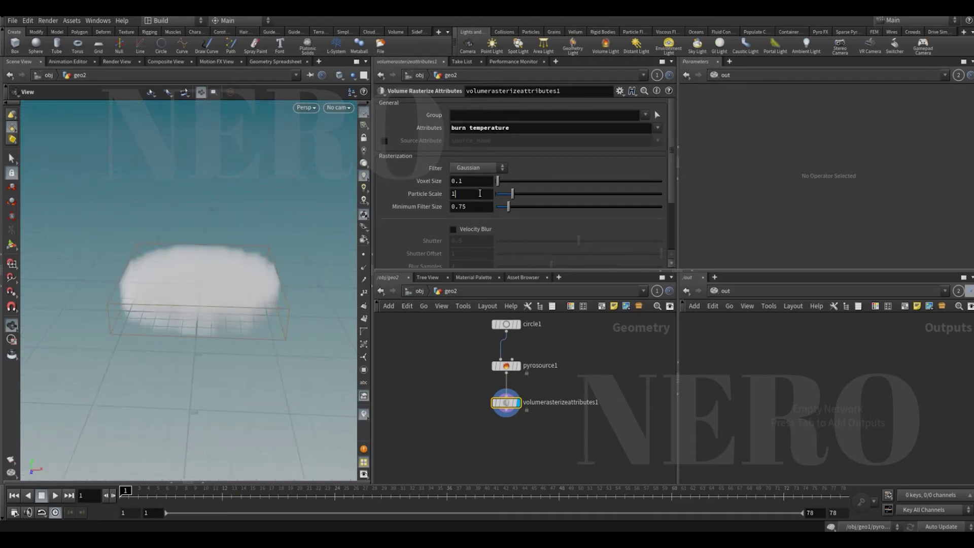
{"action": "type", "text": ".2"}
{"action": "key", "text": "Return"}
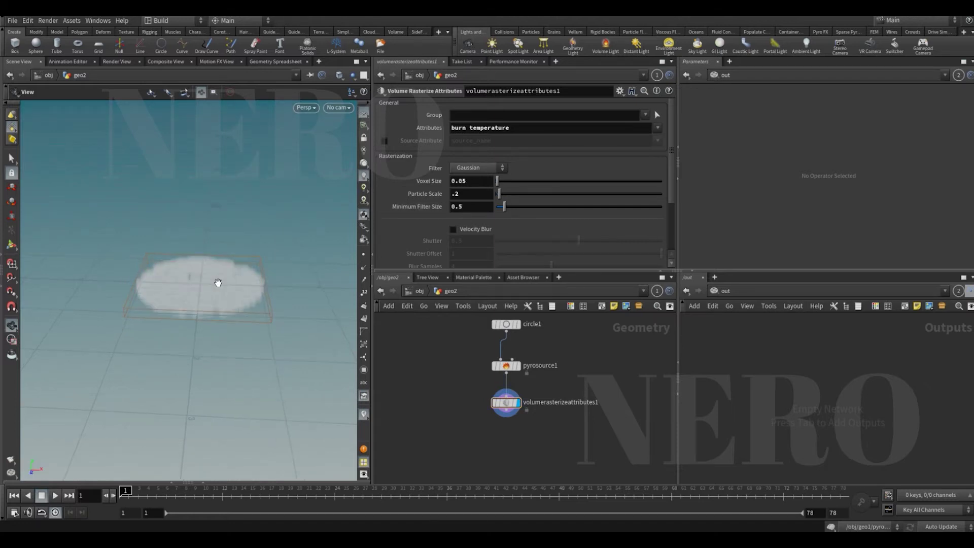
Step: Add a Pyro Solver node fed by the rasterized volumes and display its output
{"action": "key", "text": "Tab"}
{"action": "type", "text": "pyro"}
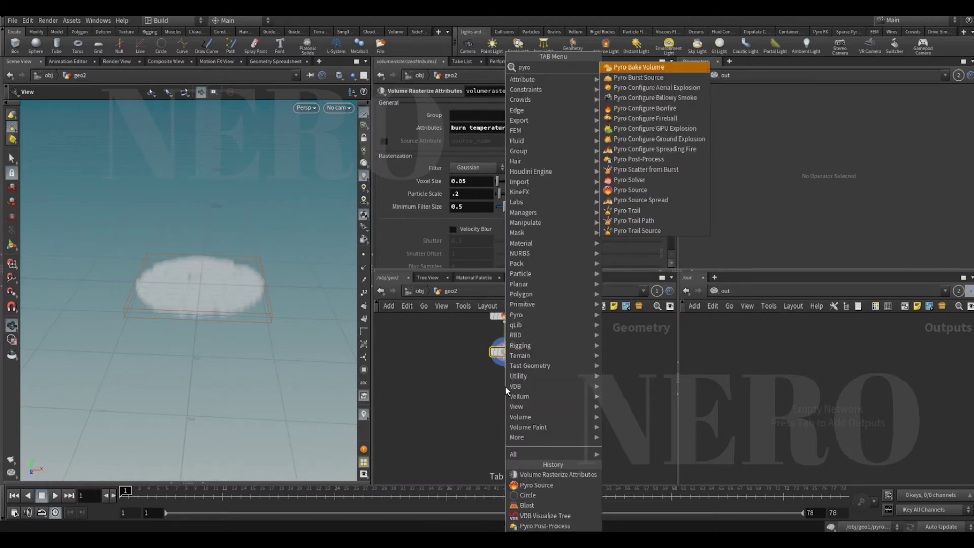
{"action": "type", "text": "so"}
{"action": "key", "text": "Return"}
{"action": "left_click", "coordinate": [505, 387]}
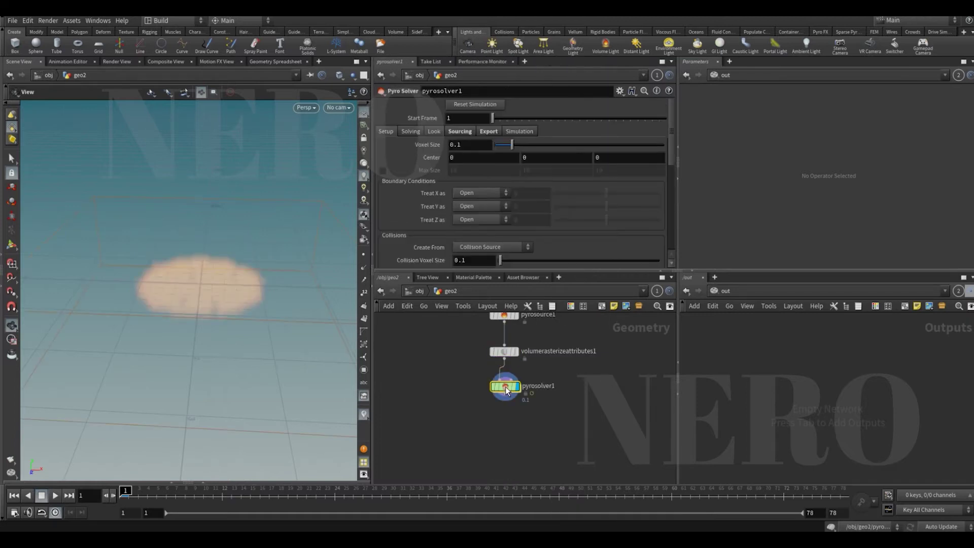
Step: Turn off the pyro solver's export of the Cd, flame and temperature fields, leaving density and vel exported
{"action": "left_click", "coordinate": [488, 132]}
{"action": "scroll", "coordinate": [424, 201], "scroll_direction": "down", "scroll_amount": 5}
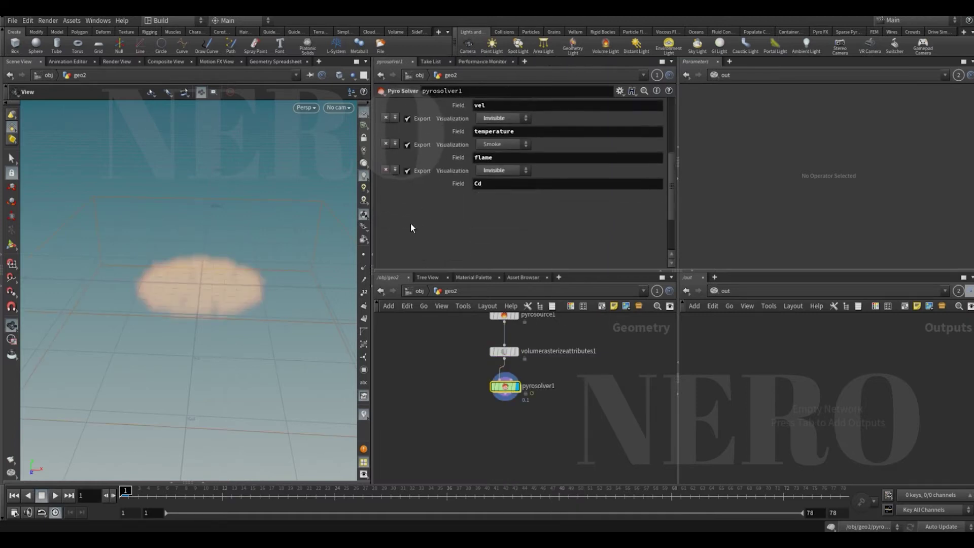
{"action": "scroll", "coordinate": [421, 253], "scroll_direction": "up", "scroll_amount": 3}
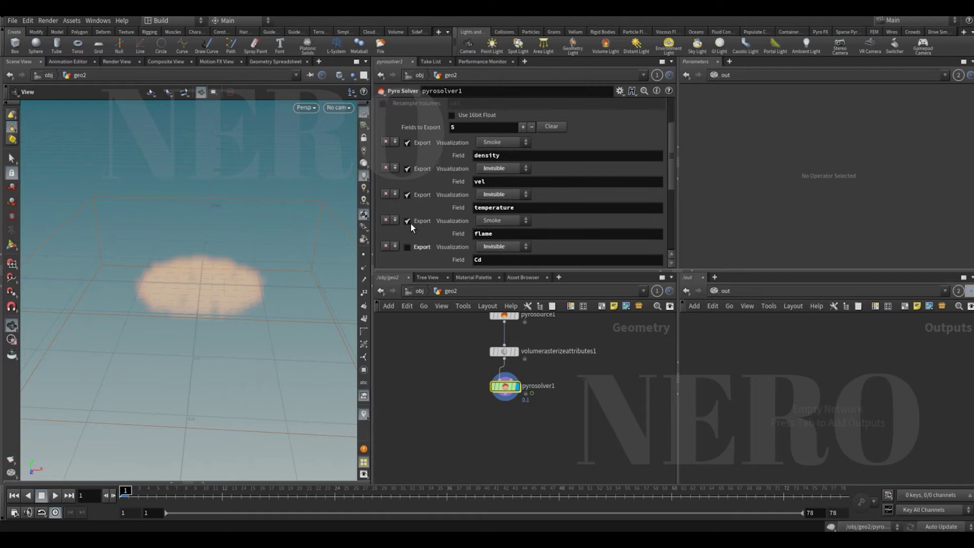
{"action": "left_click", "coordinate": [407, 219]}
{"action": "scroll", "coordinate": [407, 219], "scroll_direction": "up", "scroll_amount": 2}
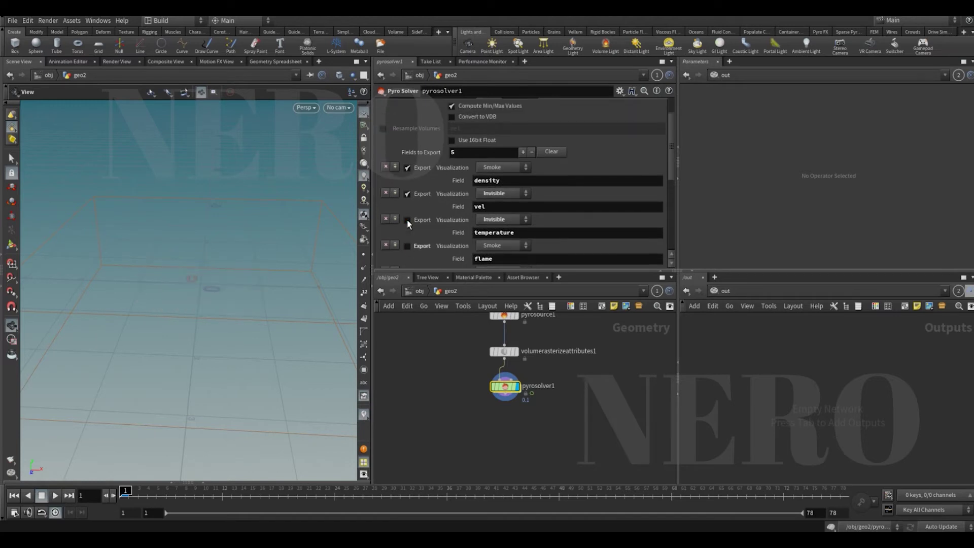
{"action": "double_click", "coordinate": [490, 180]}
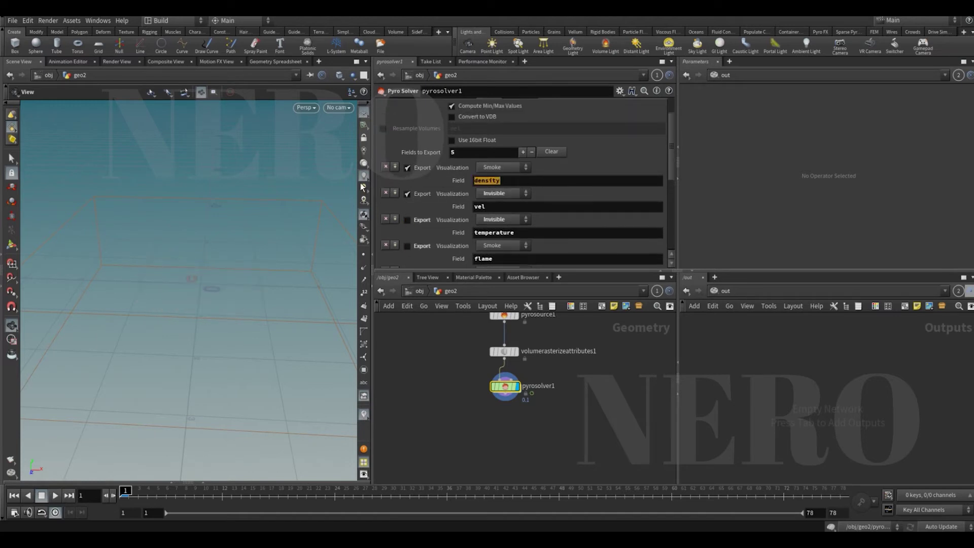
{"action": "double_click", "coordinate": [497, 207]}
Step: Set the pyro solver's shape Dissipation to 0.2
{"action": "scroll", "coordinate": [410, 152], "scroll_direction": "up", "scroll_amount": 5}
{"action": "left_click", "coordinate": [410, 131]}
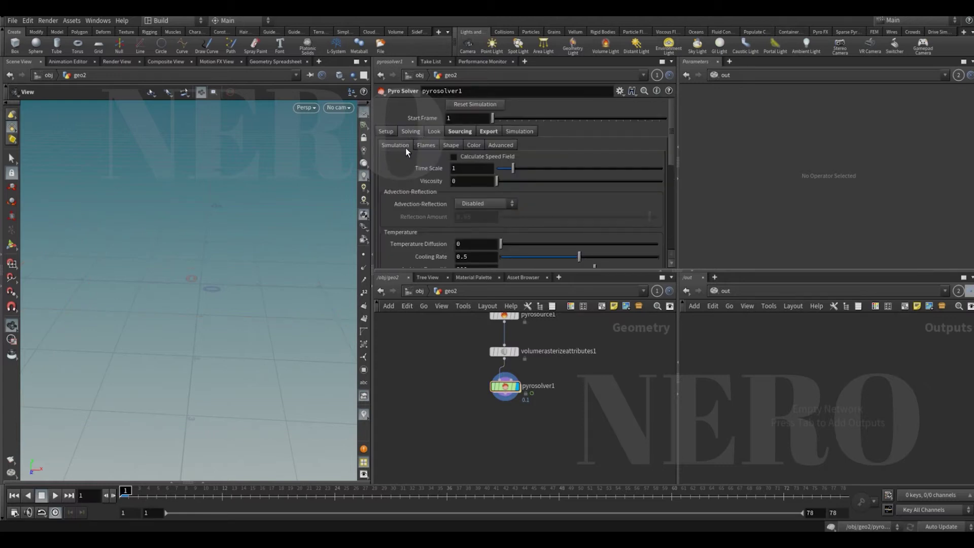
{"action": "left_click", "coordinate": [451, 146]}
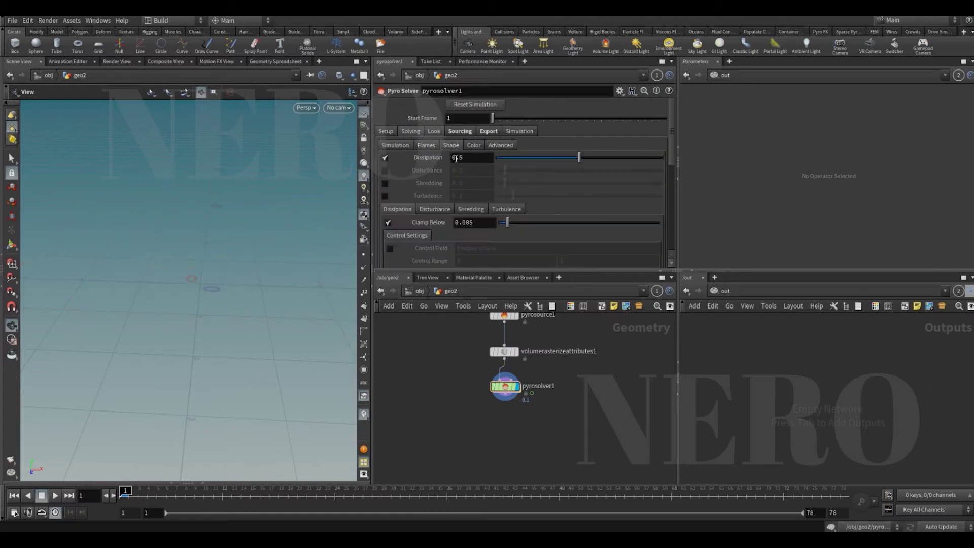
{"action": "double_click", "coordinate": [459, 159]}
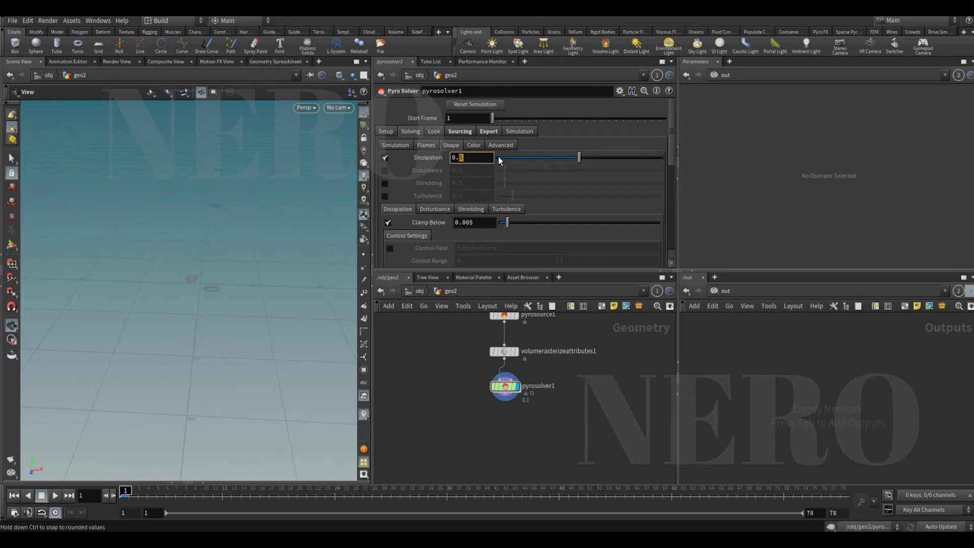
{"action": "key", "text": "Return"}
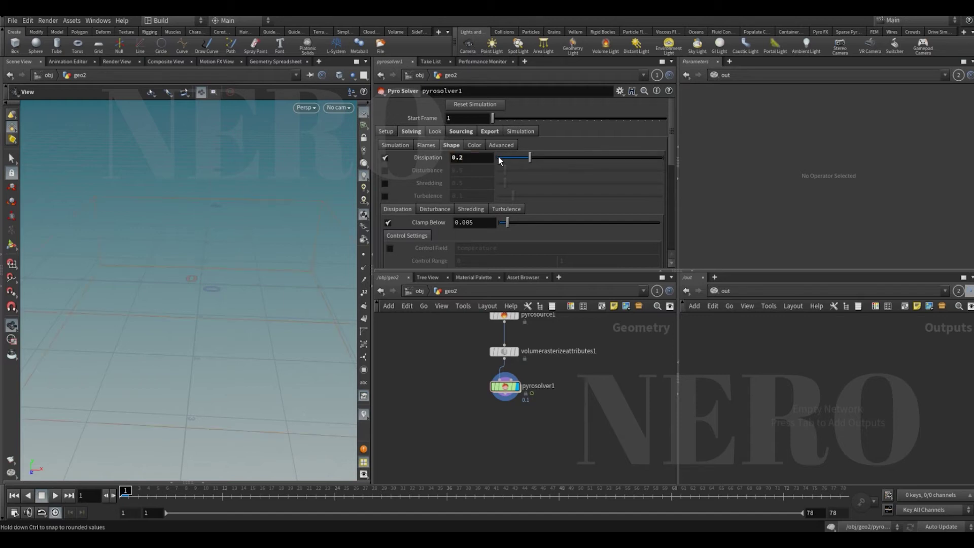
Step: Enable Emit Smoke in the solver's flame settings and play the simulation to preview the smoke
{"action": "left_click", "coordinate": [422, 146]}
{"action": "left_click", "coordinate": [463, 194]}
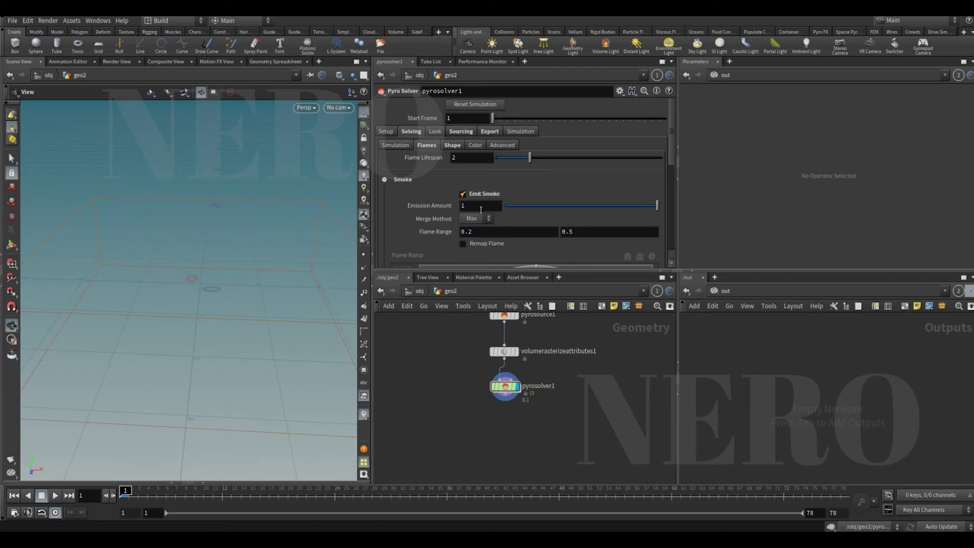
{"action": "left_click_drag", "start_coordinate": [451, 379], "coordinate": [577, 399]}
{"action": "key", "text": "Up"}
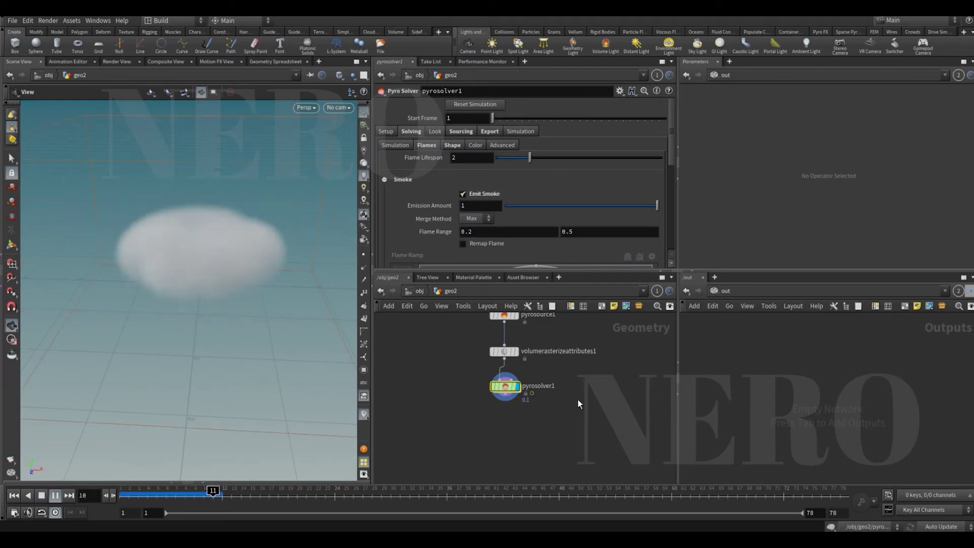
{"action": "key", "text": "Up"}
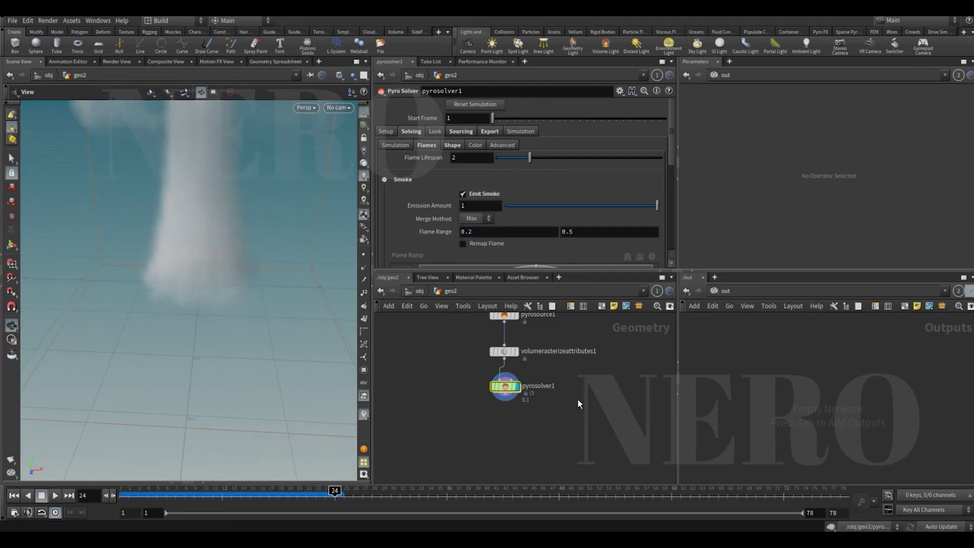
Step: Look at the simulation through cam1 and scrub the timeline back to frame 1
{"action": "left_click", "coordinate": [337, 107]}
{"action": "left_click", "coordinate": [335, 120]}
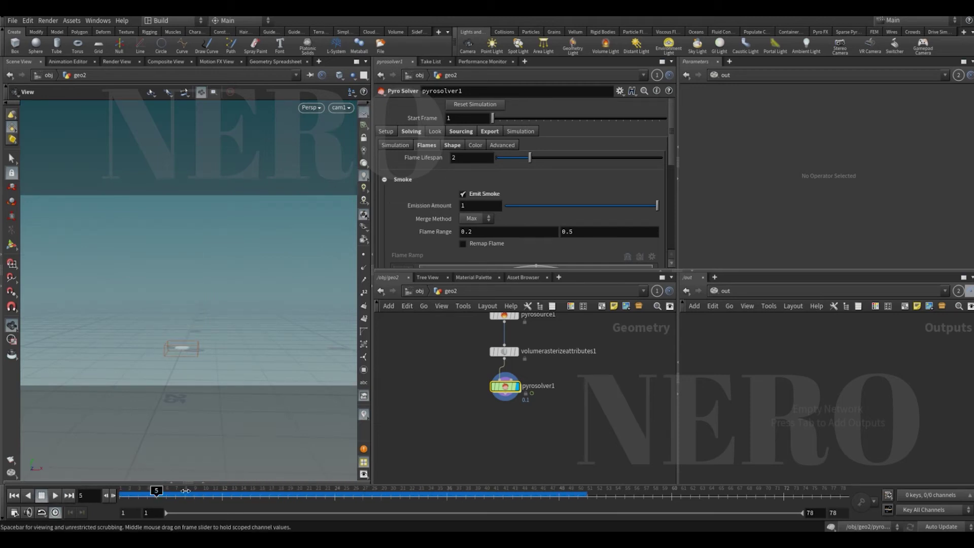
{"action": "left_click_drag", "start_coordinate": [506, 479], "coordinate": [89, 395]}
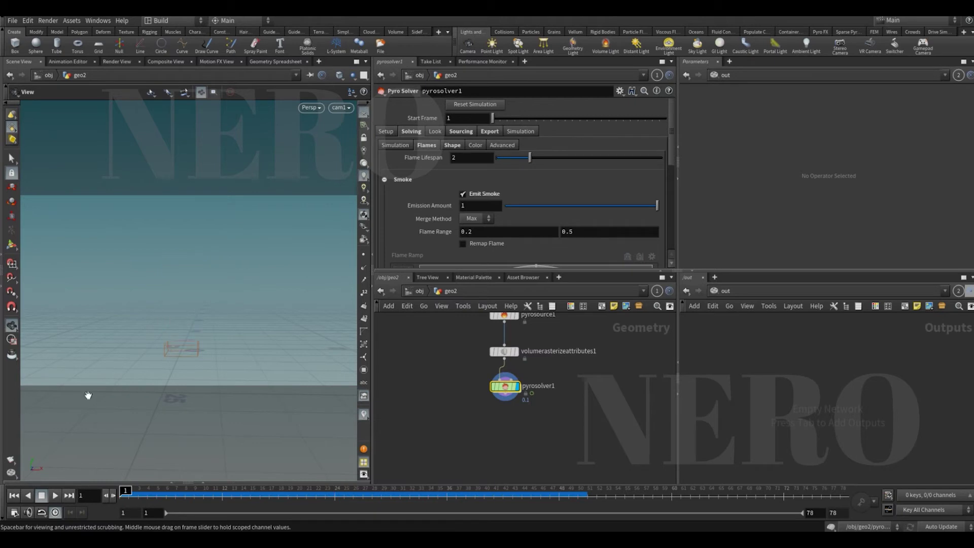
Step: Set the pyro solver's Reference Temp to 1000 K, replay the simulation and return to the first frame
{"action": "left_click", "coordinate": [389, 133]}
{"action": "scroll", "coordinate": [431, 238], "scroll_direction": "down", "scroll_amount": 1}
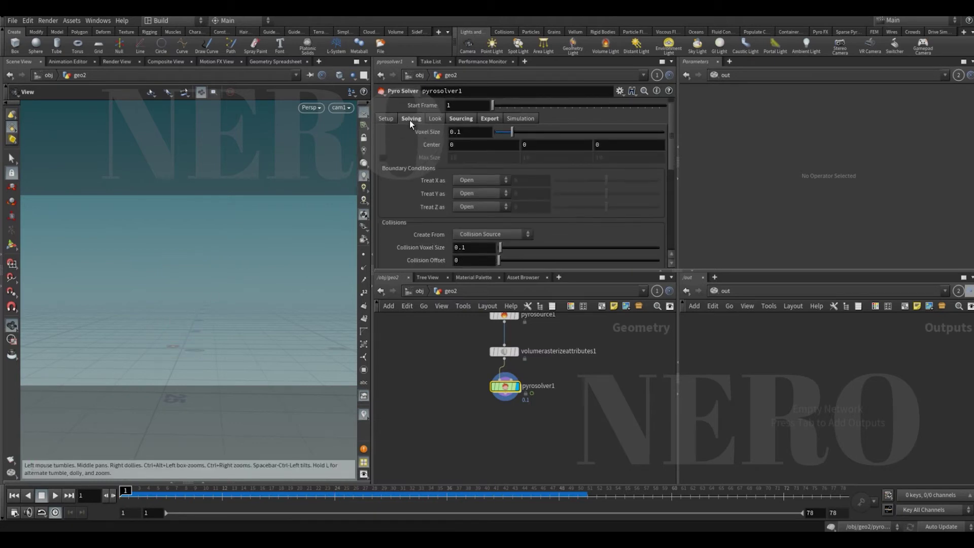
{"action": "left_click", "coordinate": [409, 120]}
{"action": "scroll", "coordinate": [387, 138], "scroll_direction": "down", "scroll_amount": 5}
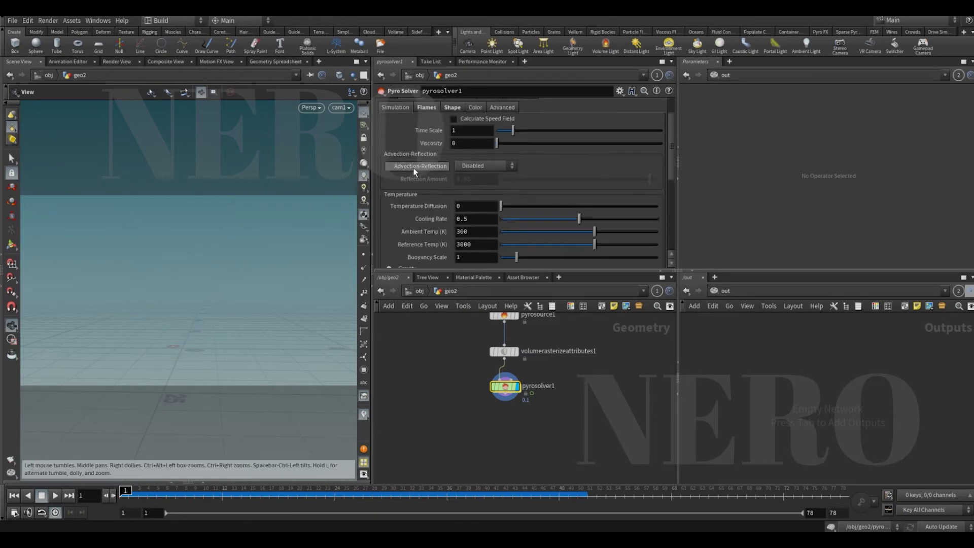
{"action": "double_click", "coordinate": [458, 230]}
{"action": "type", "text": "1000"}
{"action": "key", "text": "Return"}
{"action": "key", "text": "Up"}
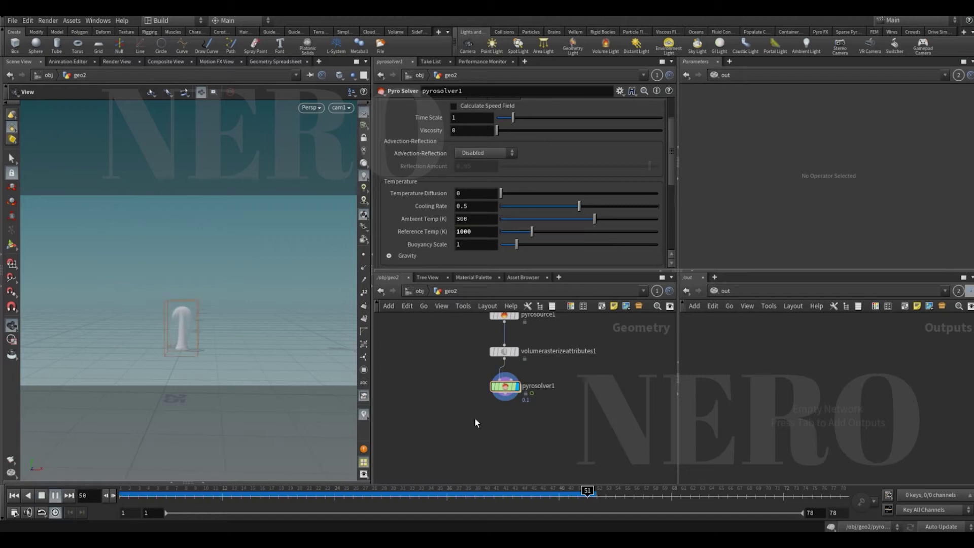
{"action": "key", "text": "ctrl+Up"}
Step: Add a Time Shift node after the pyro solver, display it and set its frame expression to $F+80
{"action": "key", "text": "Tab"}
{"action": "type", "text": "times"}
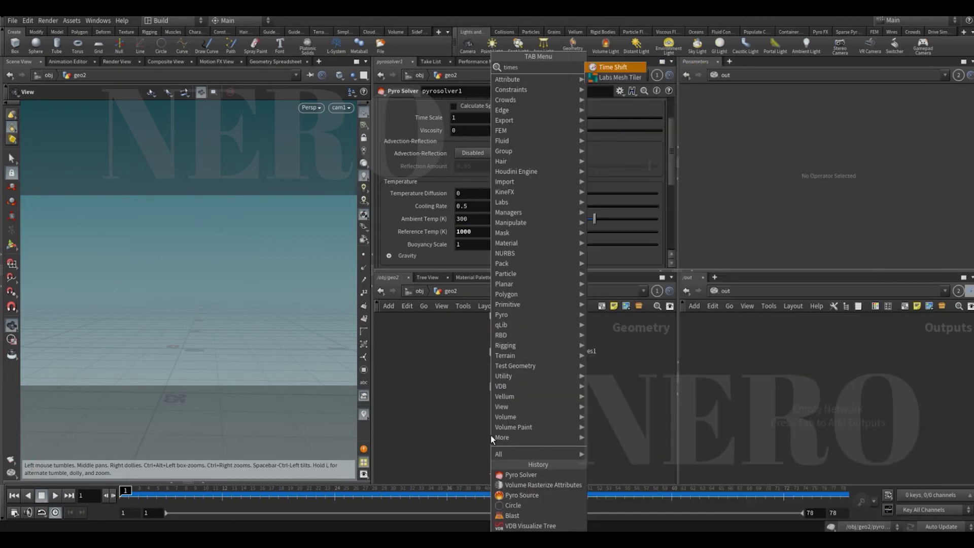
{"action": "key", "text": "Return"}
{"action": "left_click", "coordinate": [491, 435]}
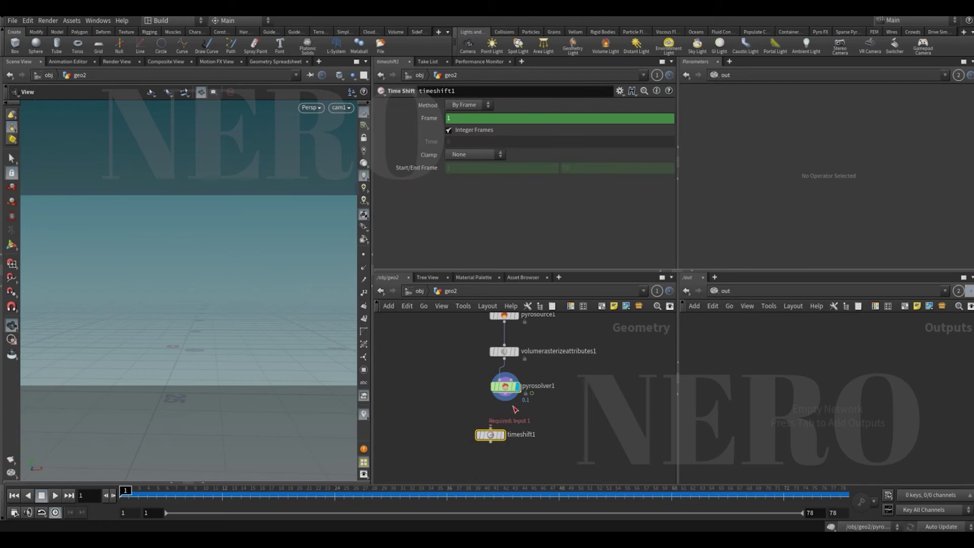
{"action": "left_click", "coordinate": [502, 435]}
{"action": "left_click_drag", "start_coordinate": [495, 440], "coordinate": [509, 434]}
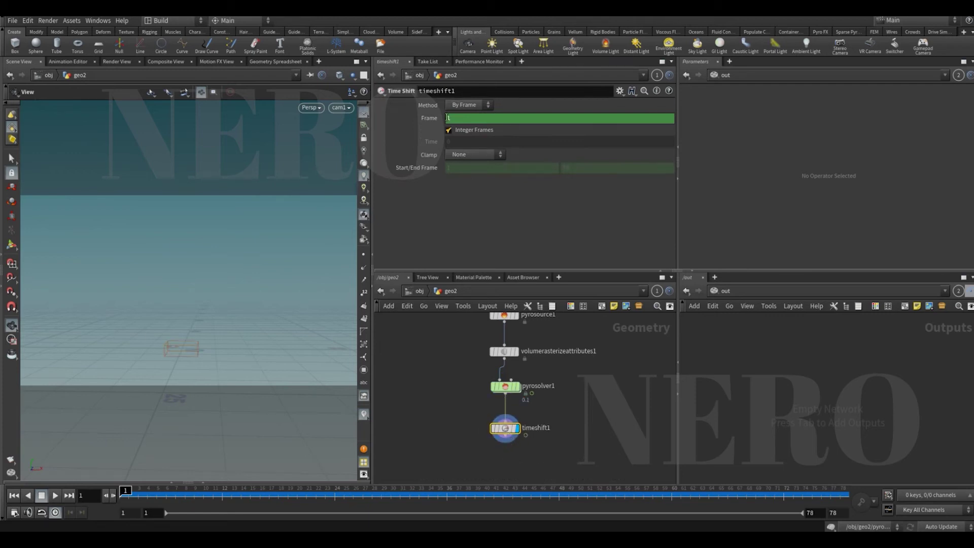
{"action": "type", "text": "$F+80"}
{"action": "key", "text": "Return"}
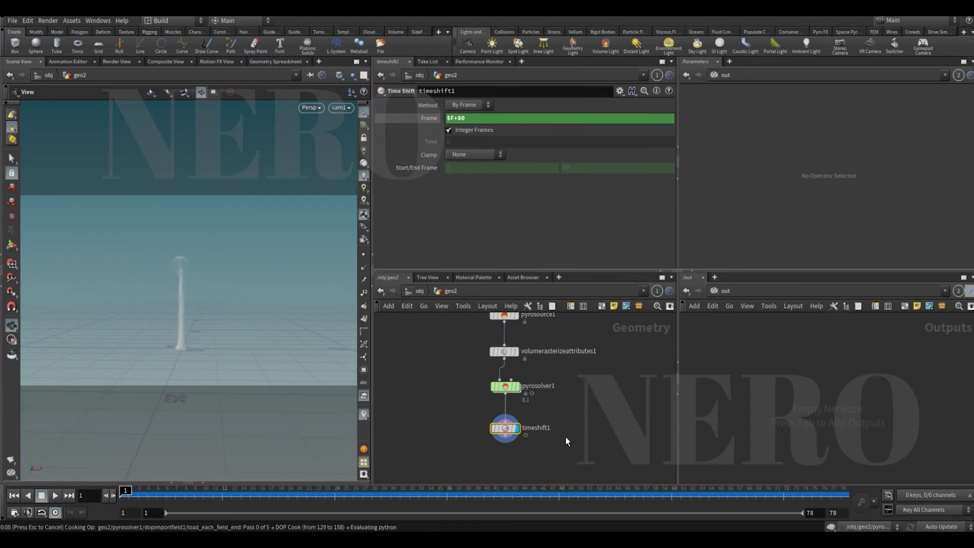
Step: Enable Turbulence in the pyro solver's shape settings
{"action": "left_click", "coordinate": [505, 386]}
{"action": "left_click", "coordinate": [411, 131]}
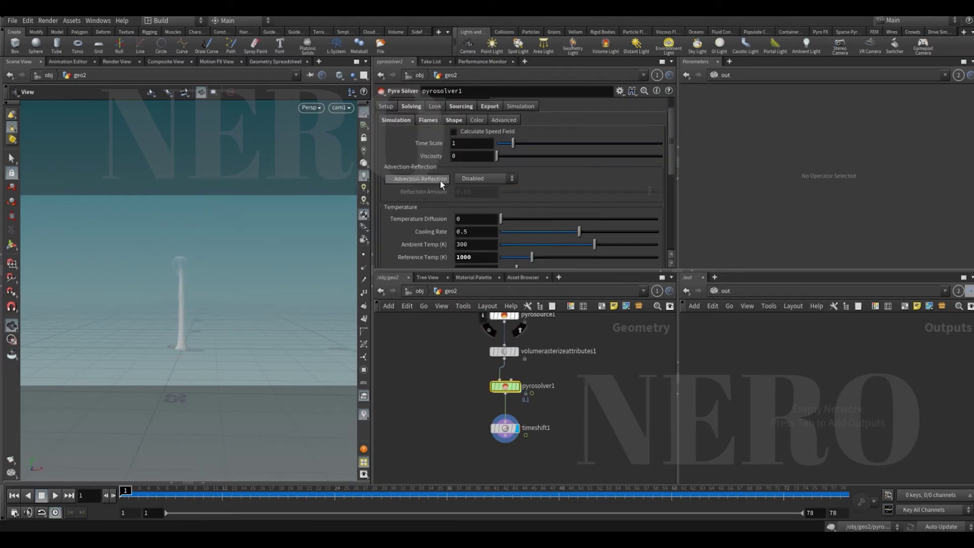
{"action": "left_click", "coordinate": [448, 146]}
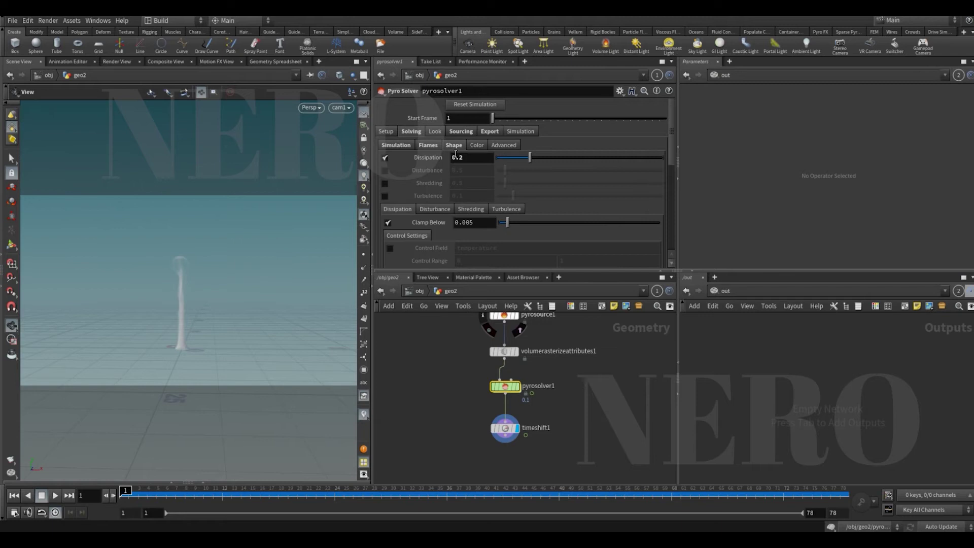
{"action": "left_click", "coordinate": [385, 196]}
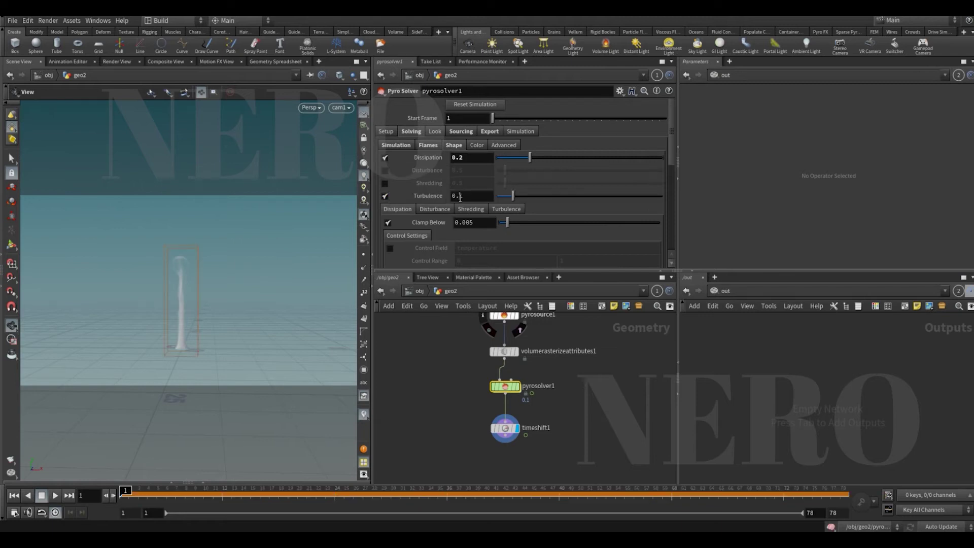
Step: Set the pyro solver's Turbulence to 0.2, select the Time Shift node and play back the simulation
{"action": "double_click", "coordinate": [460, 197]}
{"action": "type", "text": "0.2"}
{"action": "key", "text": "Return"}
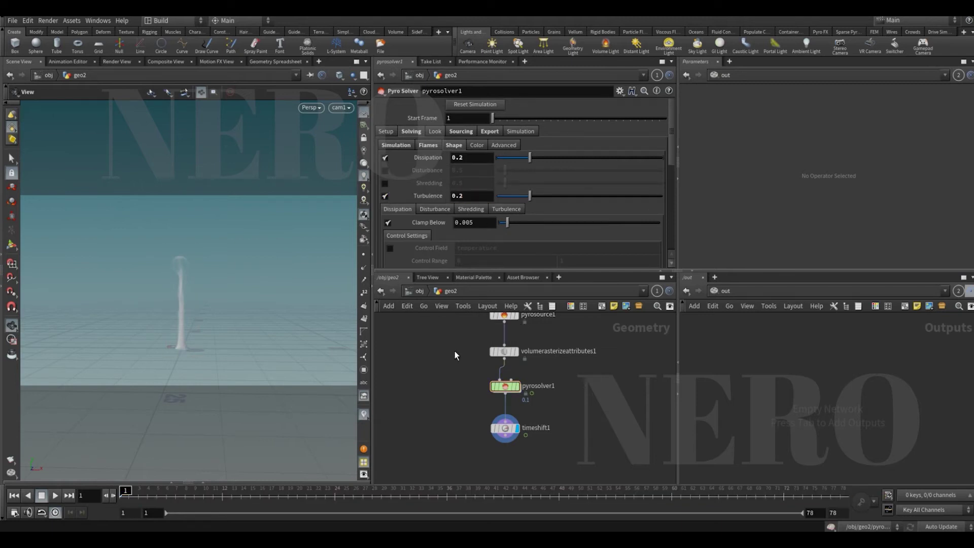
{"action": "left_click", "coordinate": [505, 428]}
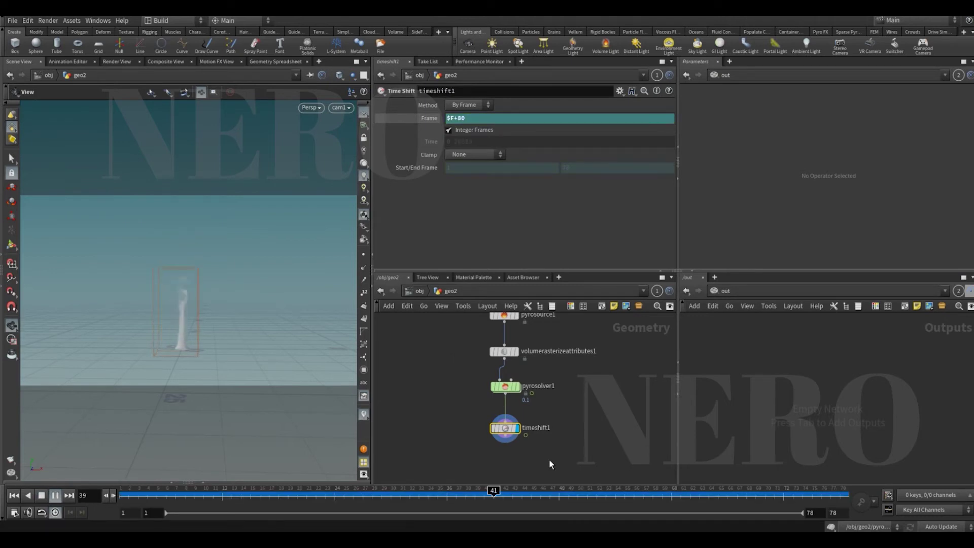
{"action": "key", "text": "Up"}
{"action": "key", "text": "ctrl+Up"}
Step: Add a VDB Visualize Tree node after the Time Shift node and display it
{"action": "middle_click_drag", "start_coordinate": [549, 458], "coordinate": [531, 401]}
{"action": "left_click", "coordinate": [489, 384]}
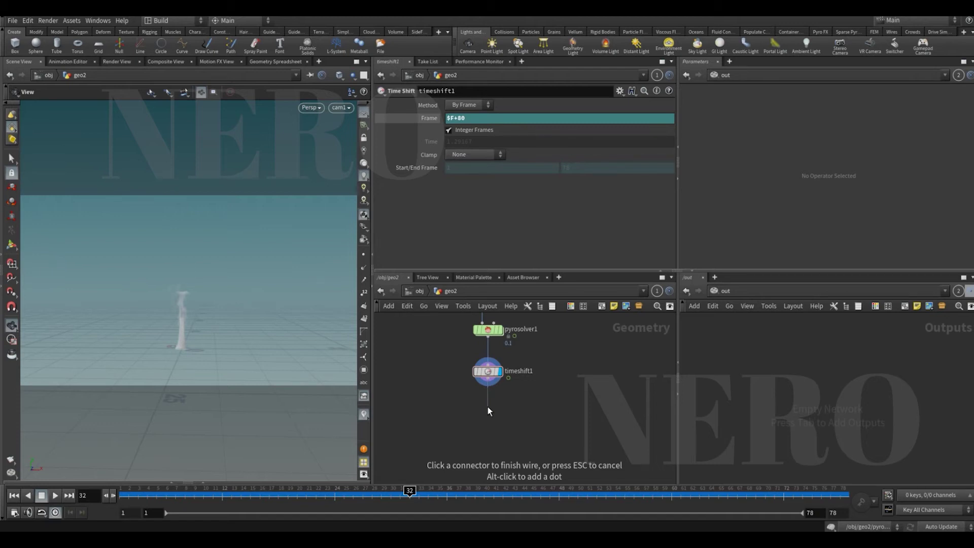
{"action": "key", "text": "Tab"}
{"action": "type", "text": "vi"}
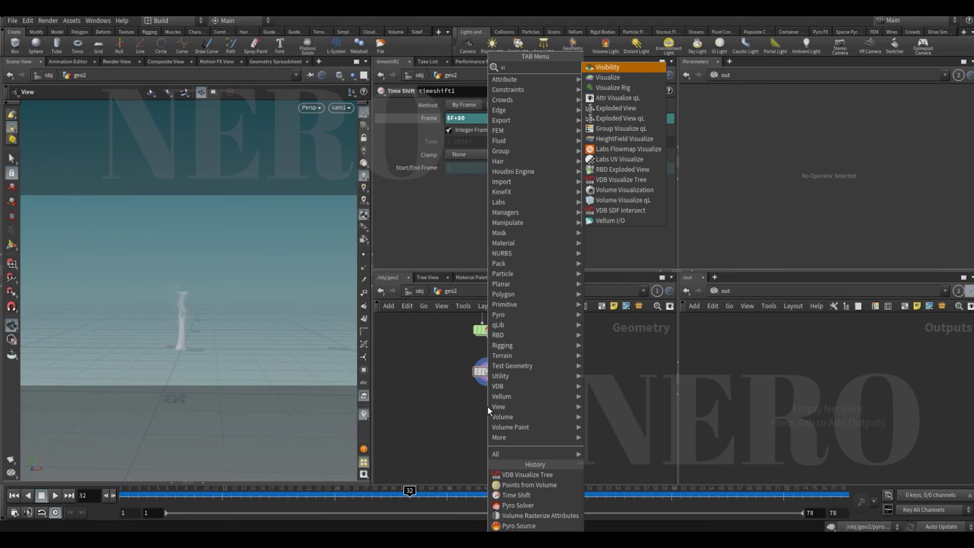
{"action": "key", "text": "BackSpace"}
{"action": "key", "text": "BackSpace"}
{"action": "type", "text": "vdb vi"}
{"action": "key", "text": "Return"}
{"action": "left_click", "coordinate": [488, 406]}
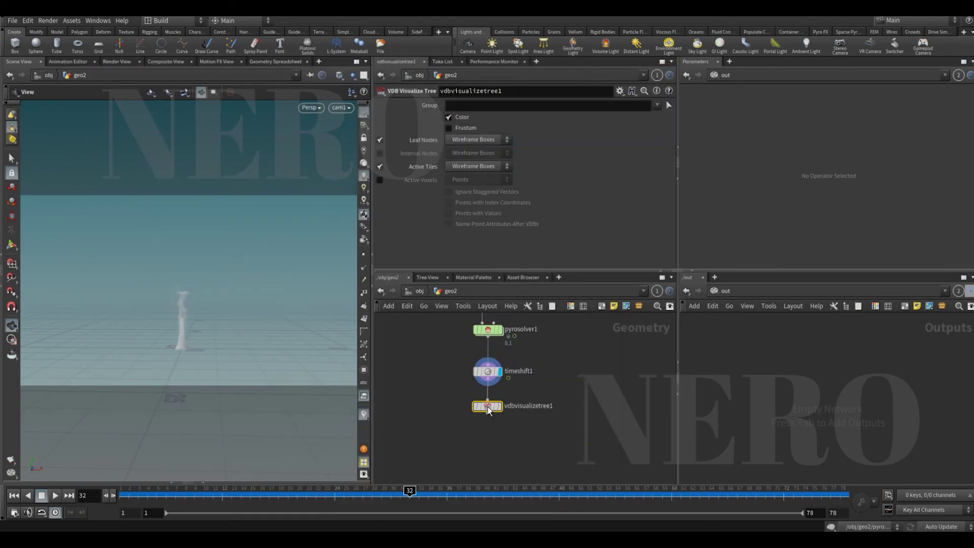
{"action": "left_click", "coordinate": [499, 406]}
Step: Compare the Time Shift and VDB Visualize Tree outputs over several frames and inspect the Time Shift's volume info
{"action": "left_click_drag", "start_coordinate": [251, 496], "coordinate": [522, 491]}
{"action": "left_click", "coordinate": [500, 371]}
{"action": "left_click_drag", "start_coordinate": [209, 496], "coordinate": [372, 491]}
{"action": "left_click", "coordinate": [476, 405]}
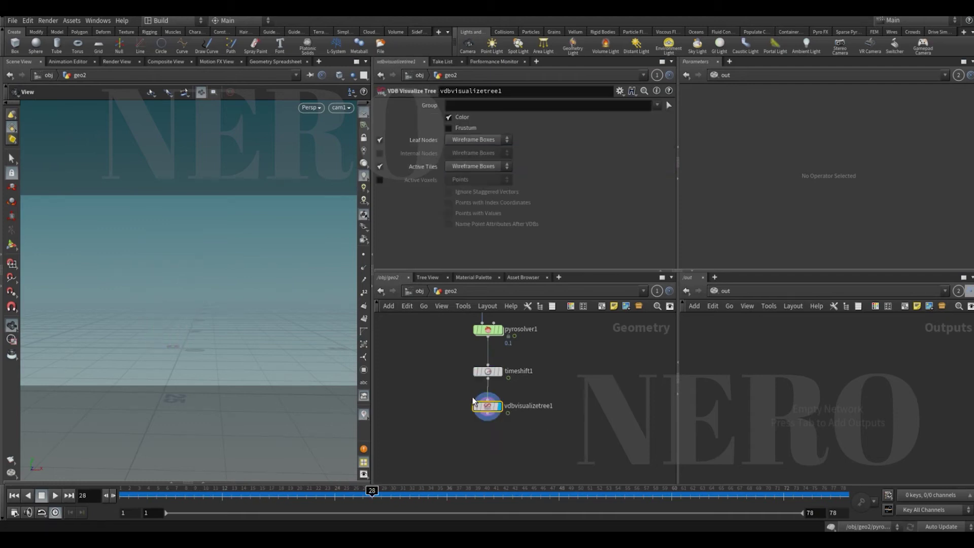
{"action": "left_click_drag", "start_coordinate": [492, 413], "coordinate": [491, 435]}
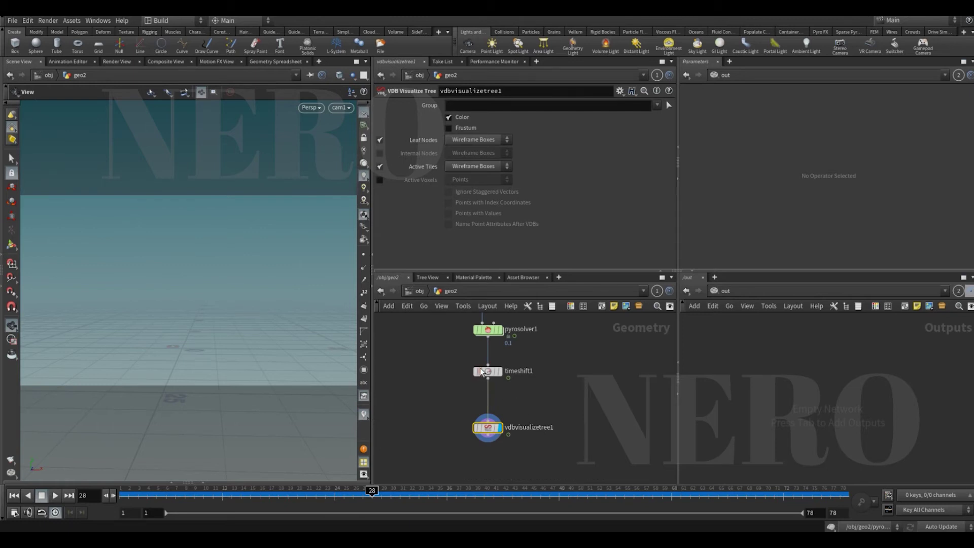
{"action": "left_click", "coordinate": [466, 374]}
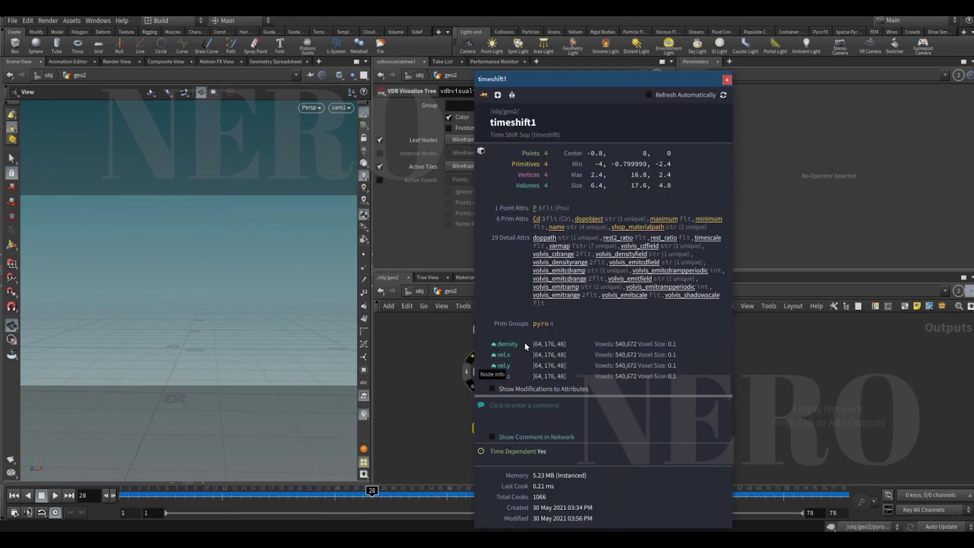
Step: Insert a Pyro Post-Process node between Time Shift and VDB Visualize Tree, enabling Convert to VDB and Use 16bit Float
{"action": "key", "text": "Tab"}
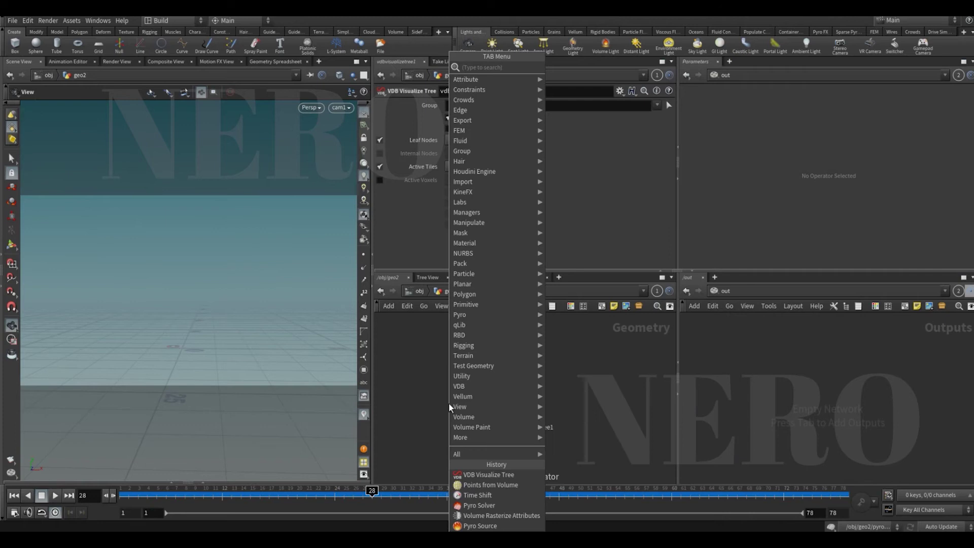
{"action": "type", "text": "pyro"}
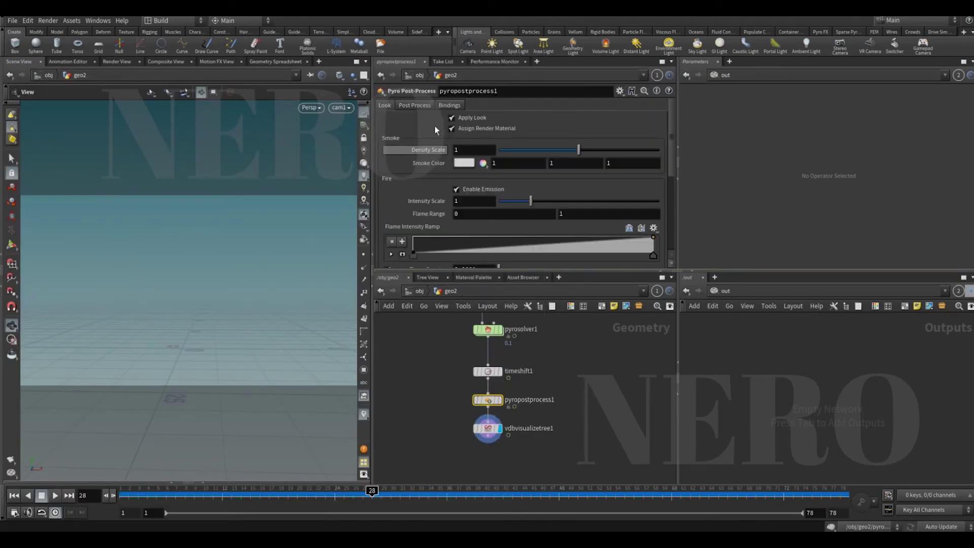
{"action": "left_click", "coordinate": [412, 105]}
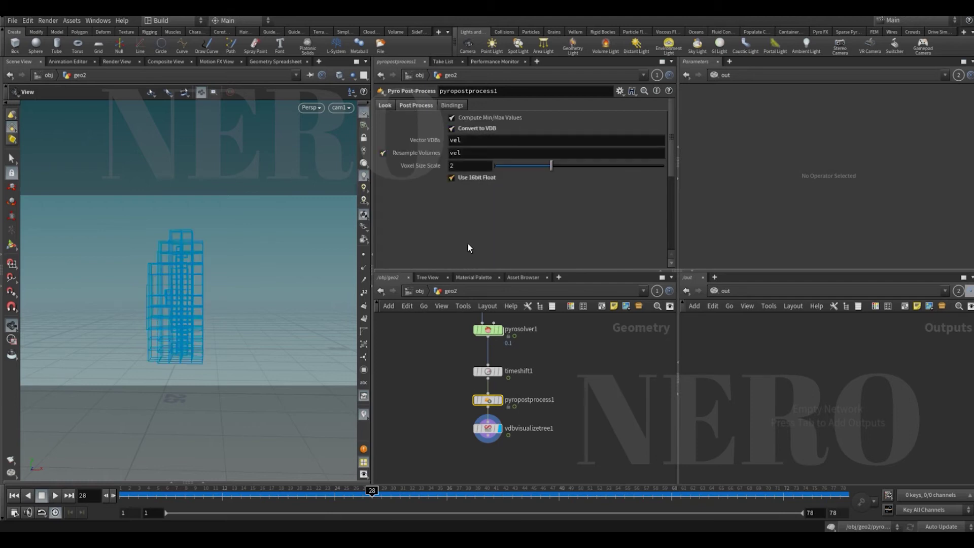
Step: Compare the node info of Pyro Post-Process and Time Shift, and examine the VDB tree display up to frame 44
{"action": "key", "text": "r"}
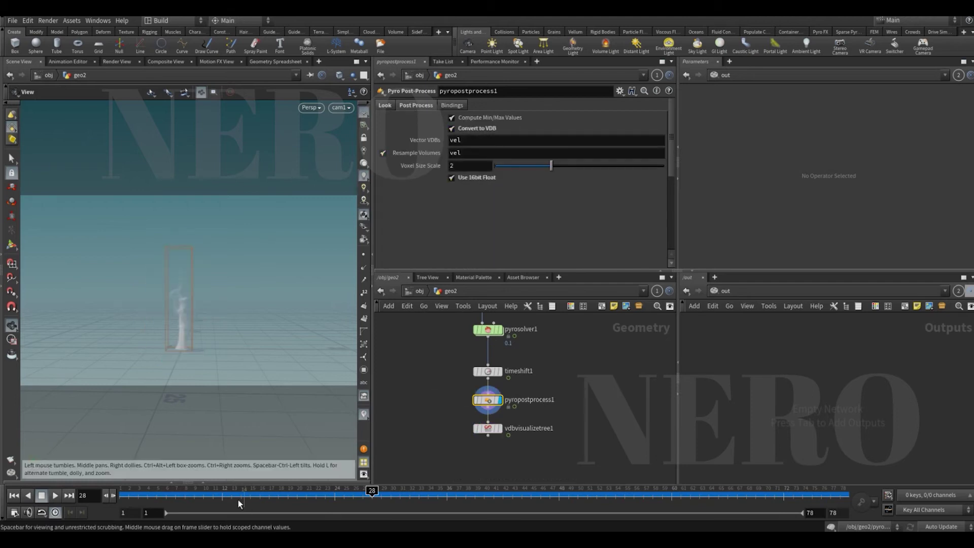
{"action": "left_click", "coordinate": [466, 399]}
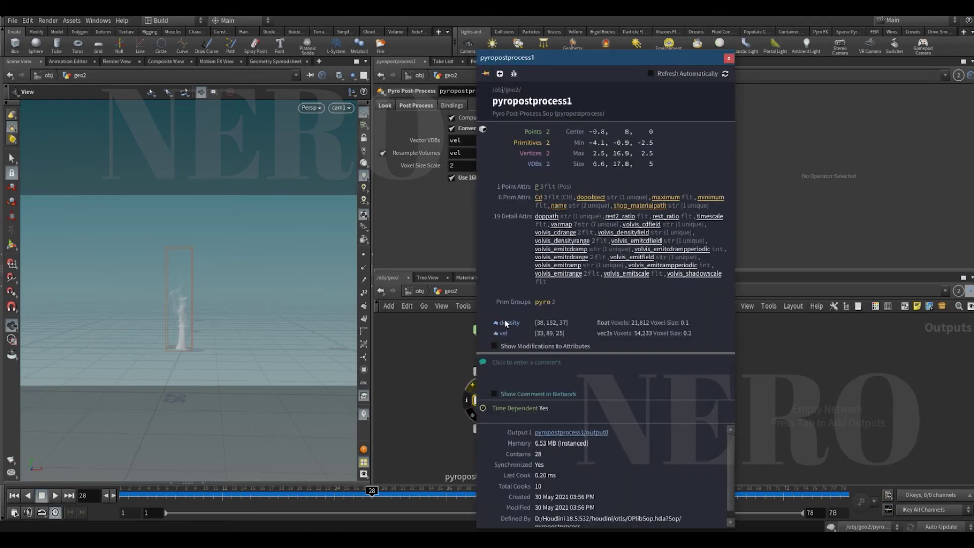
{"action": "left_click", "coordinate": [466, 371]}
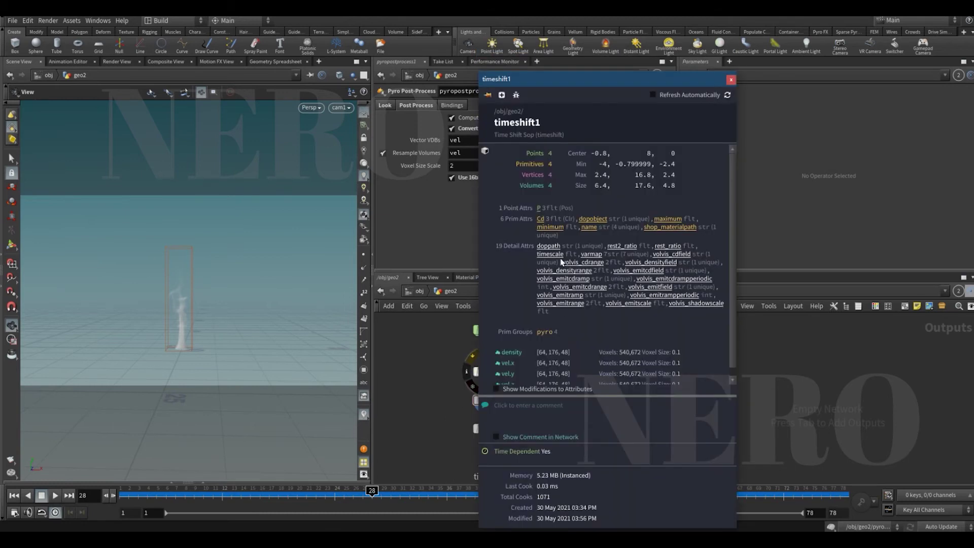
{"action": "left_click", "coordinate": [409, 358]}
{"action": "left_click", "coordinate": [500, 428]}
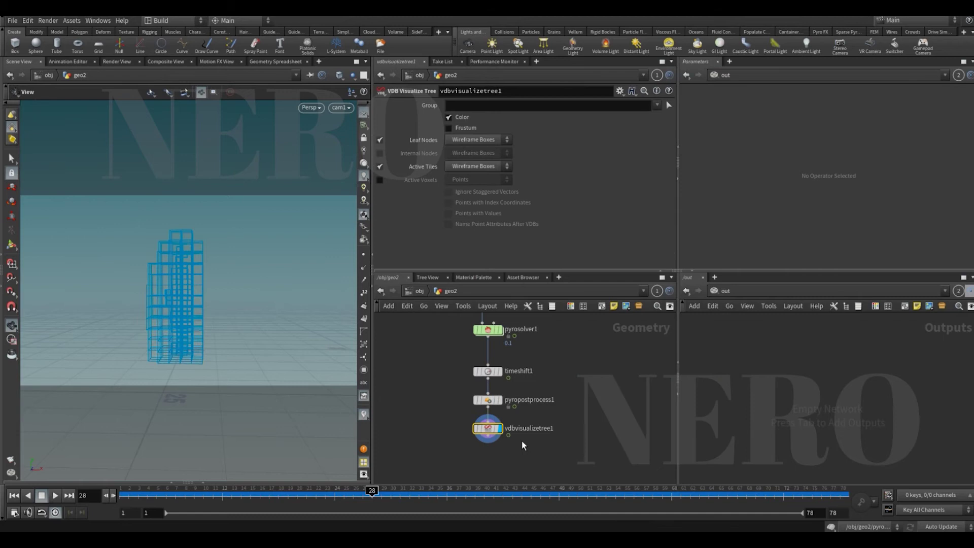
{"action": "left_click_drag", "start_coordinate": [350, 504], "coordinate": [521, 502]}
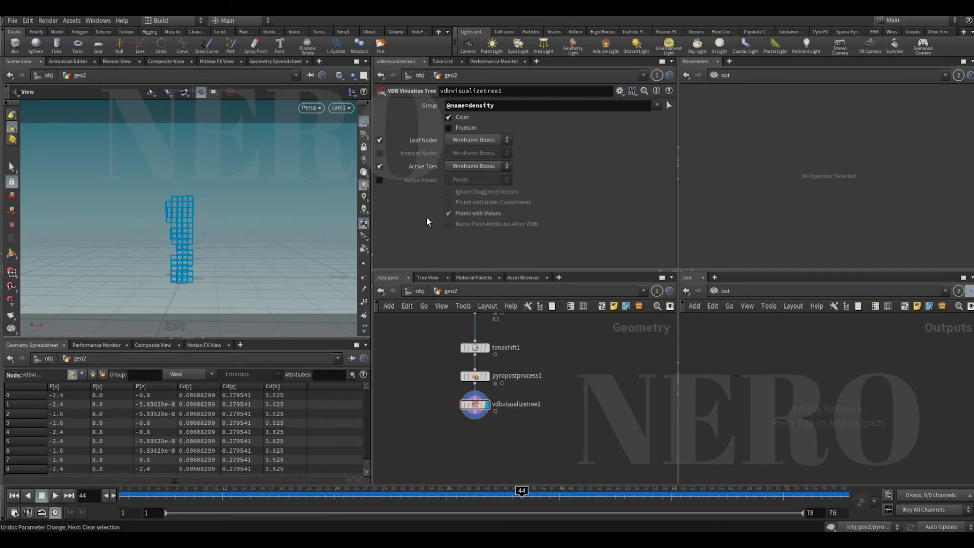
Step: Turn off Active Tiles and Leaf Nodes in the VDB Visualize Tree and show Active Voxels as points
{"action": "left_click", "coordinate": [380, 167]}
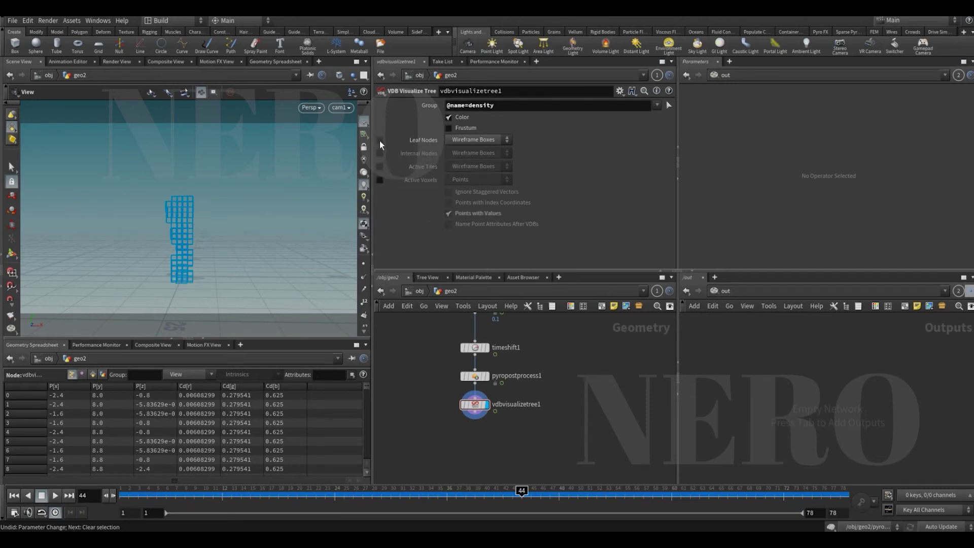
{"action": "left_click", "coordinate": [379, 141]}
{"action": "left_click", "coordinate": [377, 180]}
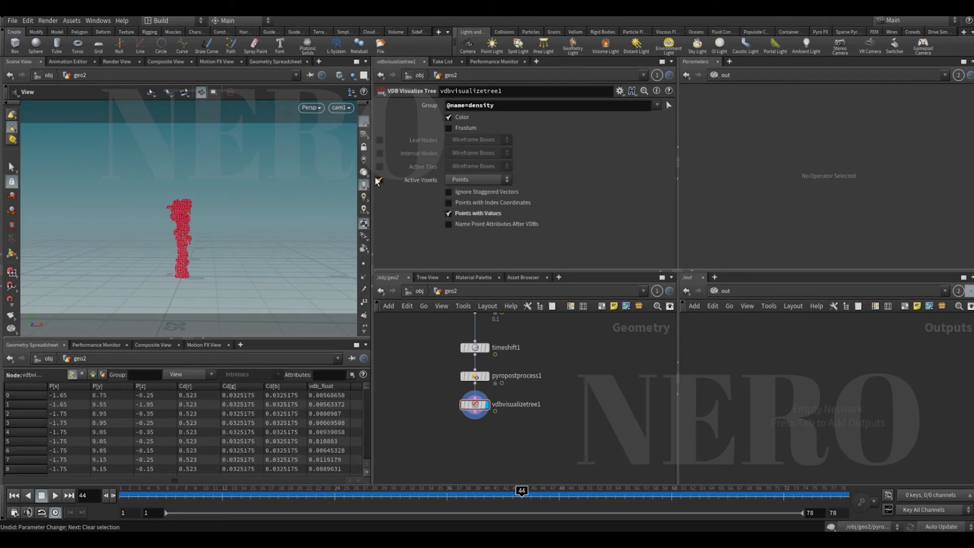
Step: Play back the voxel points and sort the point spreadsheet by vdb_float to examine the values
{"action": "key", "text": "Up"}
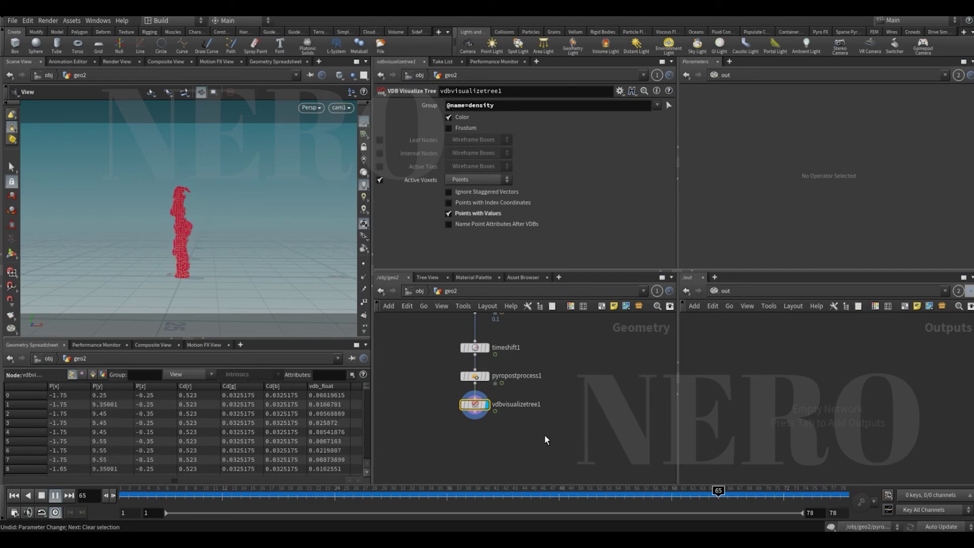
{"action": "key", "text": "Up"}
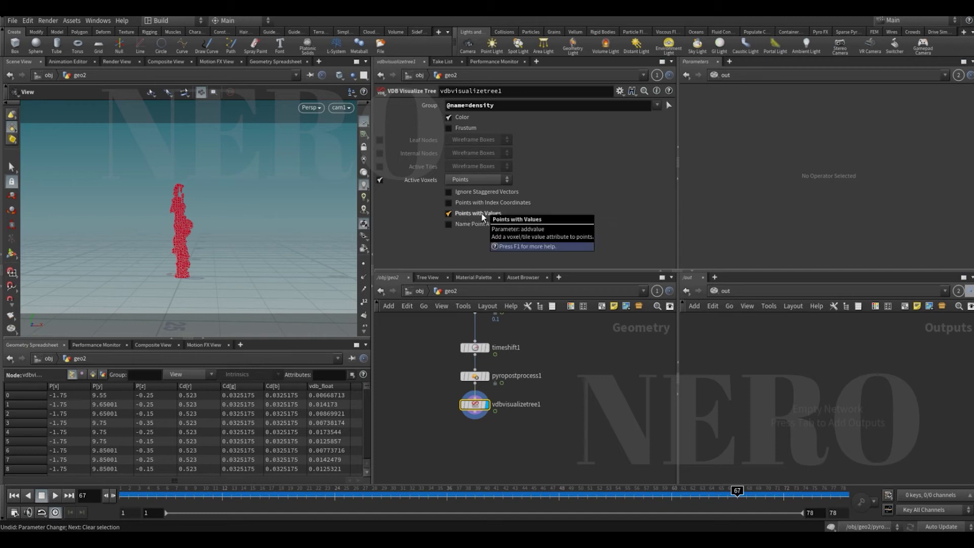
{"action": "left_click", "coordinate": [319, 385]}
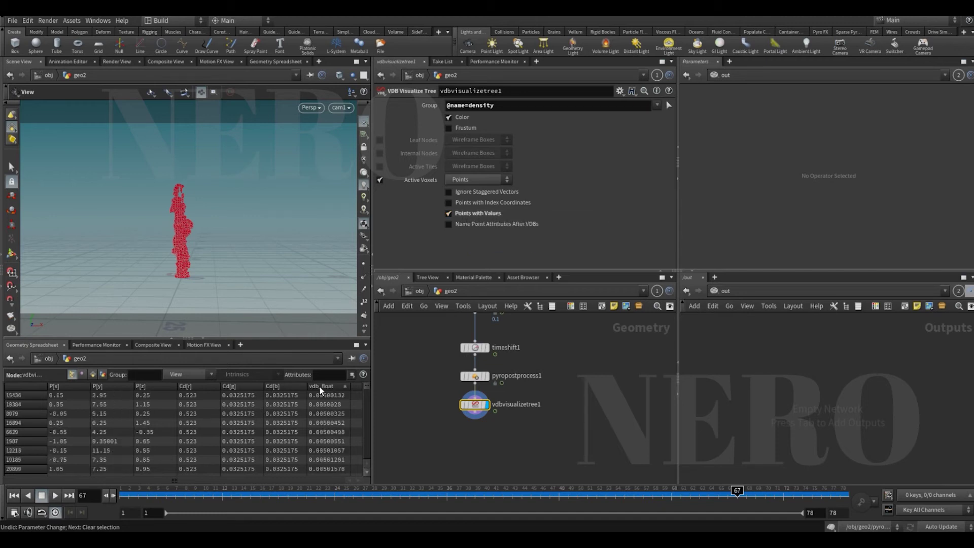
{"action": "left_click", "coordinate": [475, 412]}
{"action": "key", "text": "Tab"}
{"action": "type", "text": "aw"}
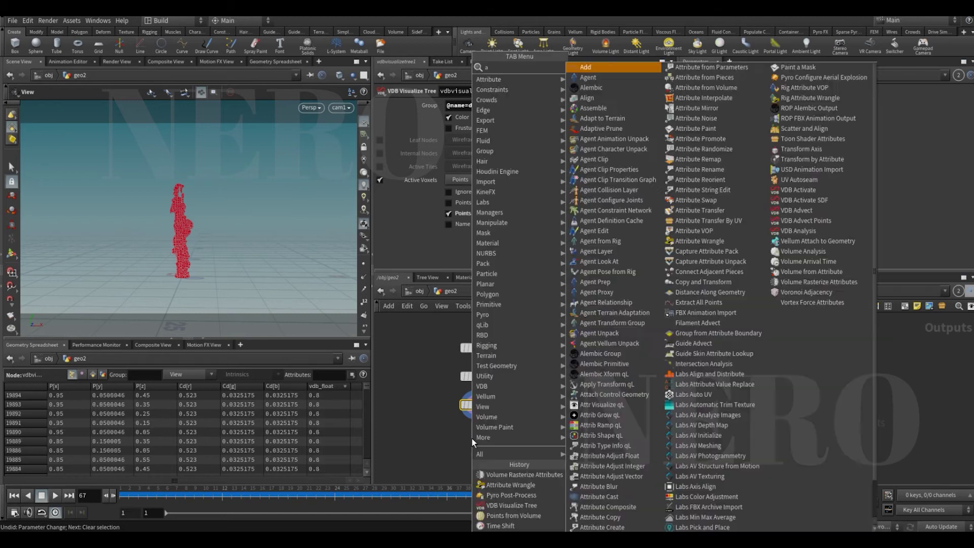
{"action": "key", "text": "Return"}
{"action": "left_click", "coordinate": [471, 437]}
{"action": "left_click", "coordinate": [472, 438]}
{"action": "left_click", "coordinate": [451, 196]}
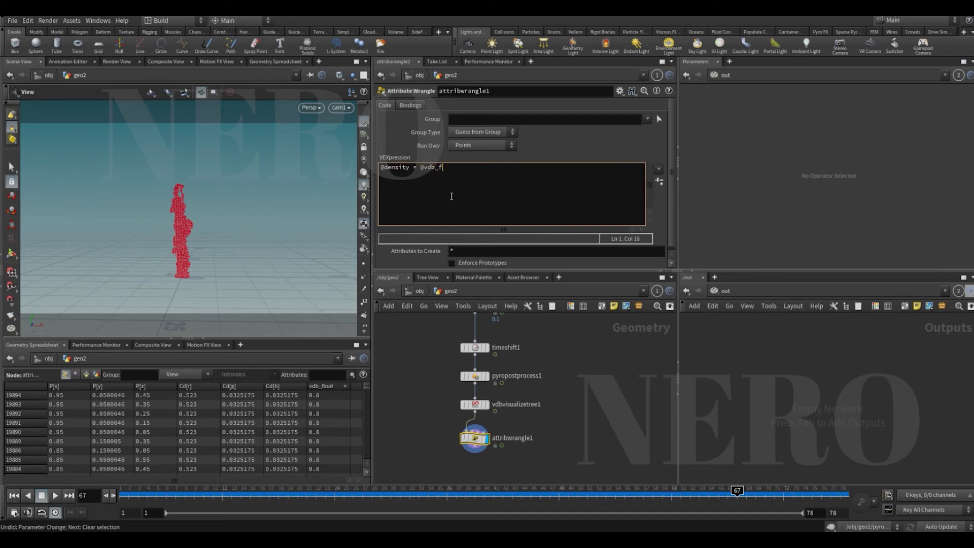
{"action": "key", "text": "ctrl+Return"}
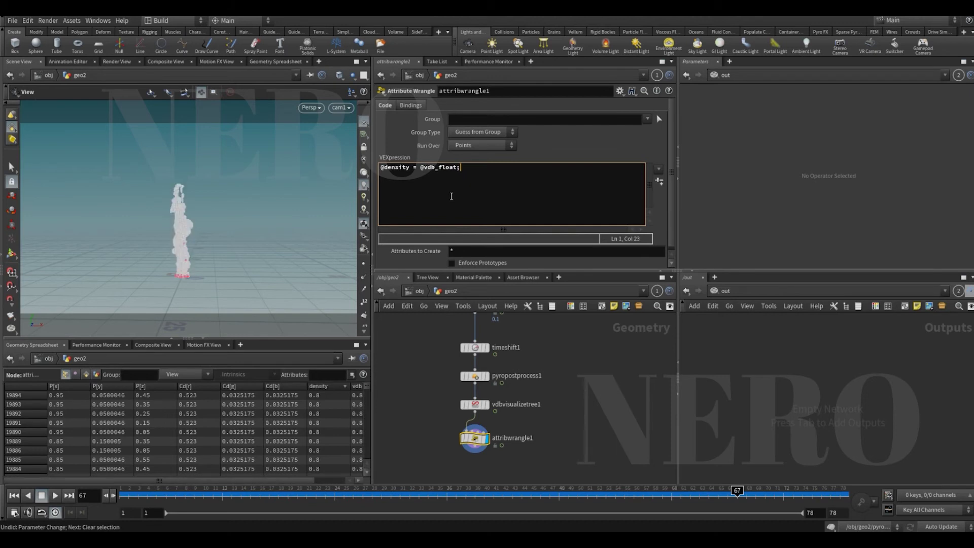
Step: Scrub through the wrangled points up to frame 47 and inspect the Attribute Wrangle's node info
{"action": "left_click_drag", "start_coordinate": [434, 440], "coordinate": [541, 469]}
{"action": "left_click_drag", "start_coordinate": [137, 496], "coordinate": [550, 473]}
{"action": "middle_click_drag", "start_coordinate": [444, 414], "coordinate": [431, 353]}
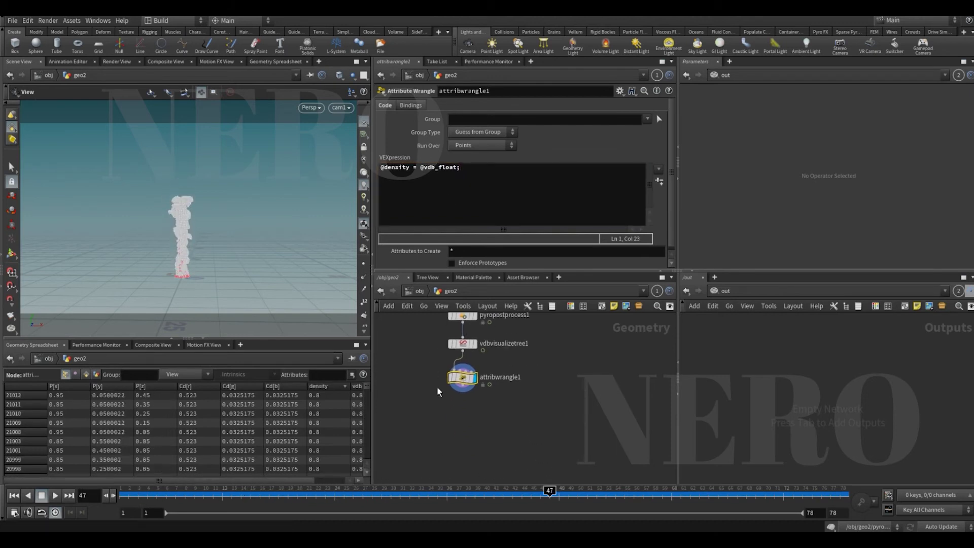
{"action": "left_click", "coordinate": [441, 377]}
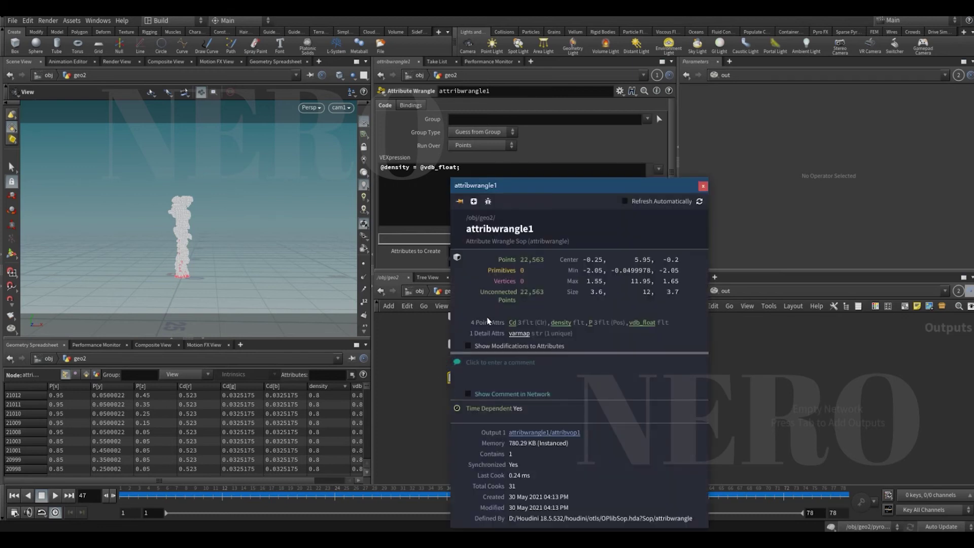
Step: Add and display a Volume Rasterize Attributes node after the wrangle and rasterize the density attribute
{"action": "key", "text": "Tab"}
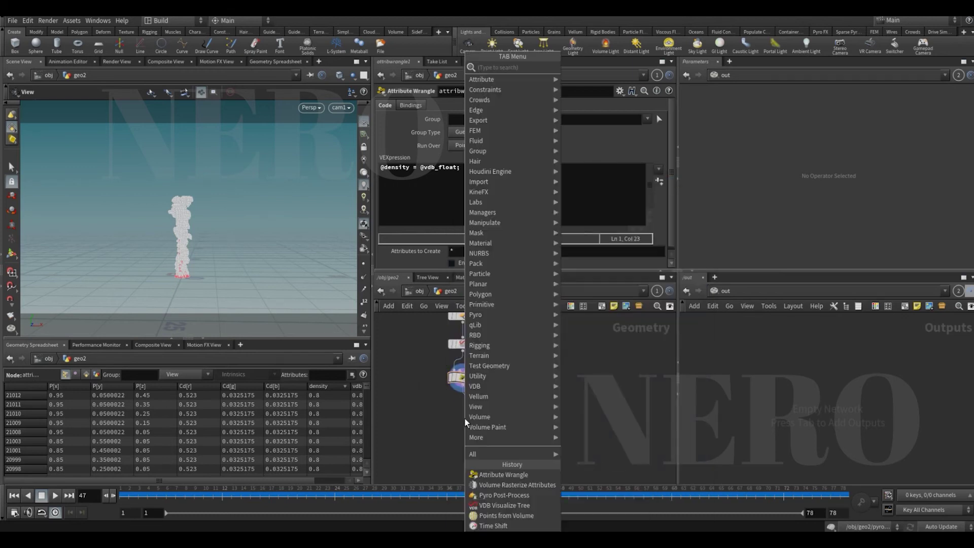
{"action": "type", "text": "ras"}
{"action": "key", "text": "Down"}
{"action": "key", "text": "Return"}
{"action": "left_click", "coordinate": [464, 417]}
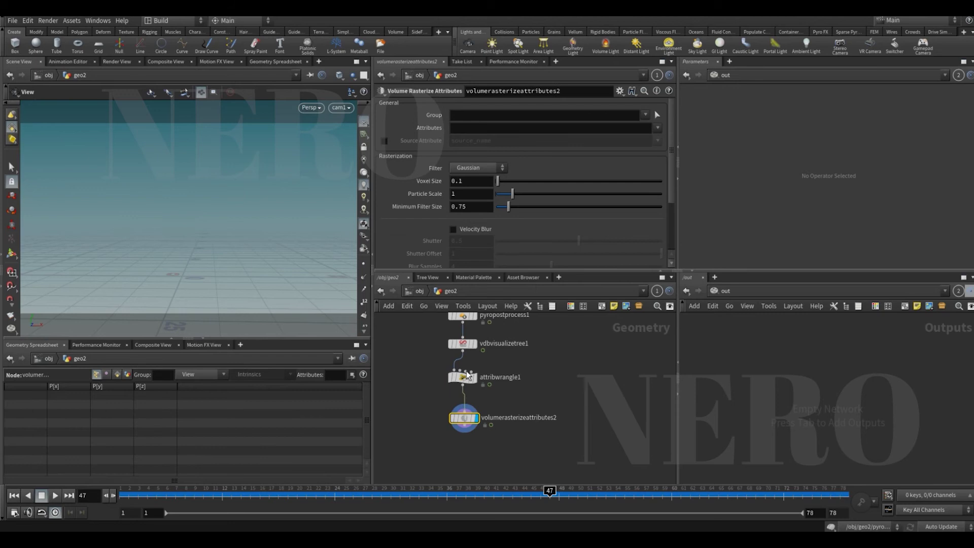
{"action": "left_click", "coordinate": [659, 128]}
{"action": "left_click", "coordinate": [668, 163]}
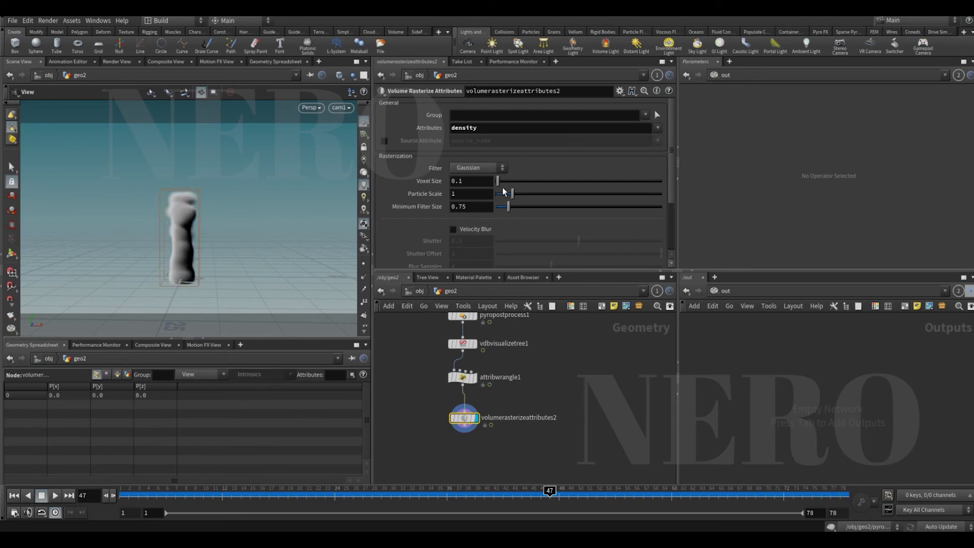
Step: Try a Particle Scale of 0.2 on the Volume Rasterize Attributes node and scrub the timeline to frame 28
{"action": "key", "text": "BackSpace"}
{"action": "type", "text": ".2"}
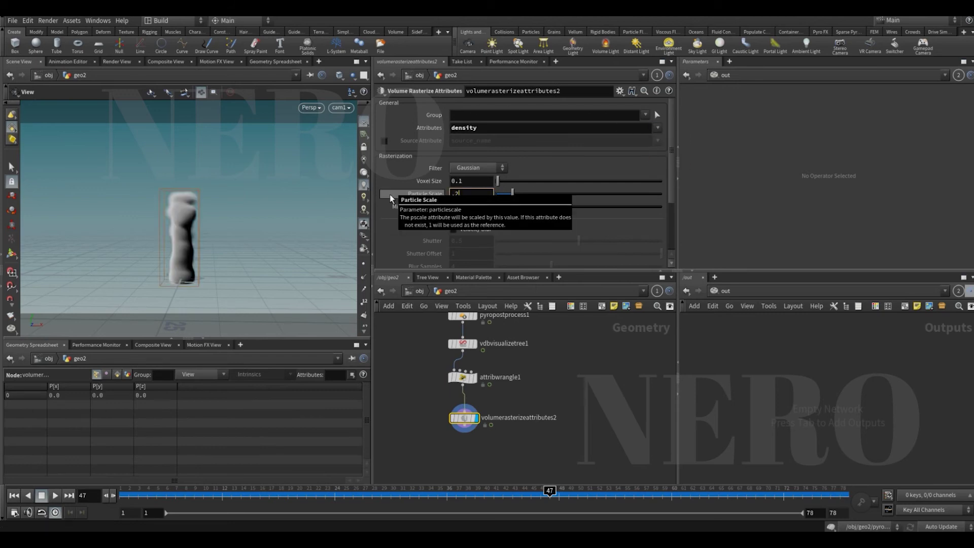
{"action": "key", "text": "Return"}
{"action": "left_click_drag", "start_coordinate": [165, 496], "coordinate": [374, 456]}
{"action": "middle_click_drag", "start_coordinate": [427, 321], "coordinate": [435, 368]}
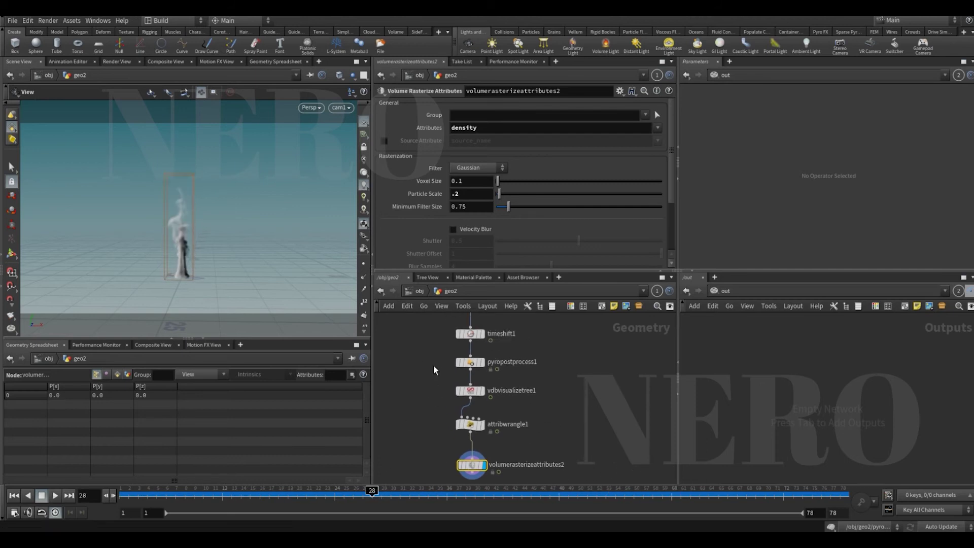
Step: Compare the Pyro Post-Process smoke with the rasterized volume while scrubbing to frame 39
{"action": "left_click", "coordinate": [482, 362]}
{"action": "left_click_drag", "start_coordinate": [231, 494], "coordinate": [474, 495]}
{"action": "left_click", "coordinate": [472, 465]}
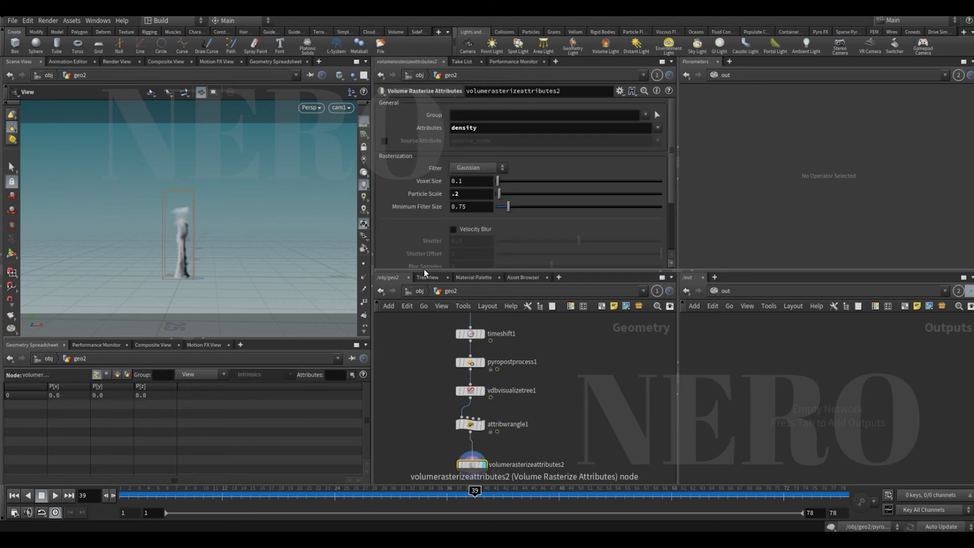
Step: Set the Particle Scale of the Volume Rasterize Attributes node to 0.1 and scrub the timeline to frame 42
{"action": "type", "text": "1"}
{"action": "left_click", "coordinate": [605, 435]}
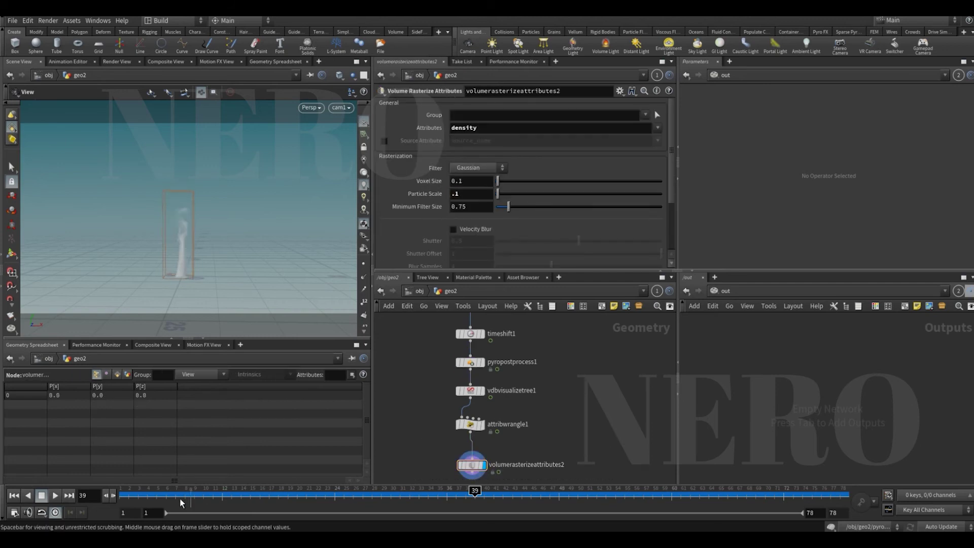
{"action": "left_click_drag", "start_coordinate": [167, 495], "coordinate": [503, 492]}
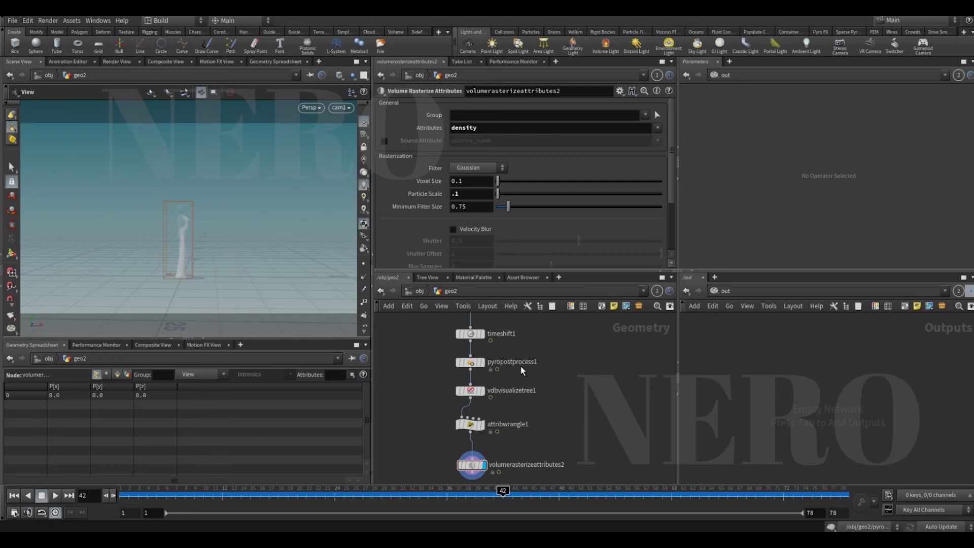
{"action": "scroll", "coordinate": [403, 437], "scroll_direction": "up", "scroll_amount": 2}
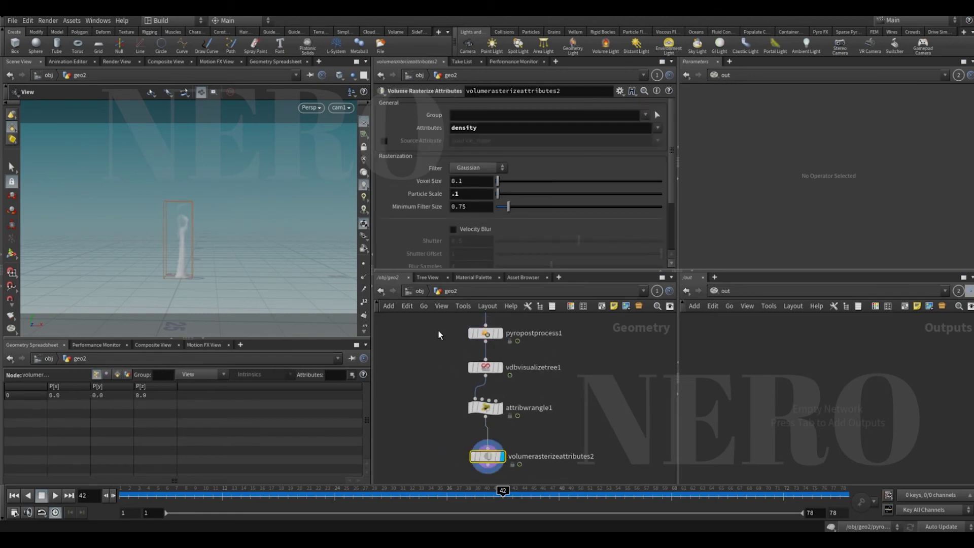
Step: Compare the Pyro Post-Process smoke with the rasterized volume while scrubbing the timeline to frame 58
{"action": "left_click", "coordinate": [501, 332]}
{"action": "left_click_drag", "start_coordinate": [405, 471], "coordinate": [593, 455]}
{"action": "key", "text": "r"}
{"action": "left_click_drag", "start_coordinate": [250, 494], "coordinate": [652, 492]}
{"action": "middle_click_drag", "start_coordinate": [417, 417], "coordinate": [421, 366]}
{"action": "left_click_drag", "start_coordinate": [490, 408], "coordinate": [489, 407]}
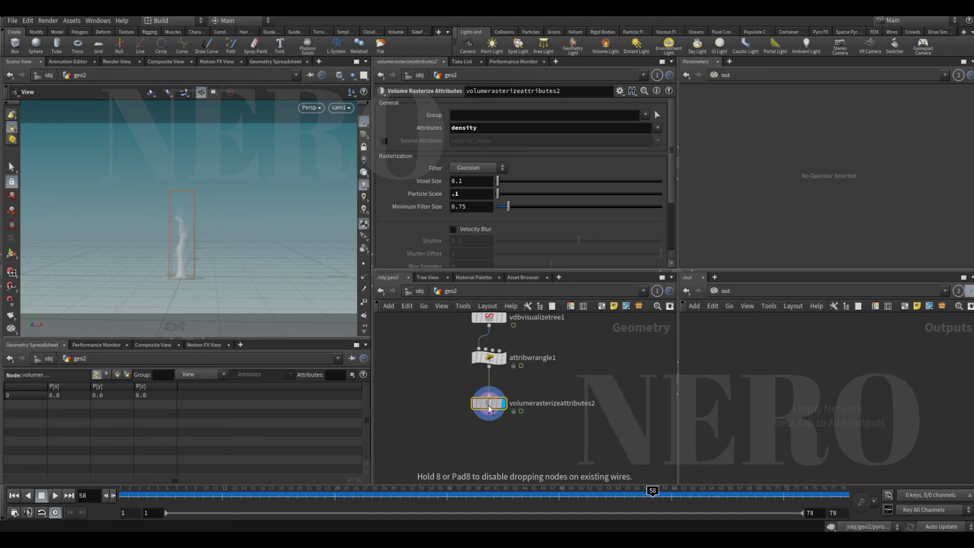
Step: Move the wrangle and Volume Rasterize Attributes nodes down to make room, and display the VDB Visualize Tree points
{"action": "scroll", "coordinate": [534, 404], "scroll_direction": "down", "scroll_amount": 2}
{"action": "middle_click_drag", "start_coordinate": [528, 396], "coordinate": [501, 407]}
{"action": "left_click_drag", "start_coordinate": [420, 370], "coordinate": [484, 422]}
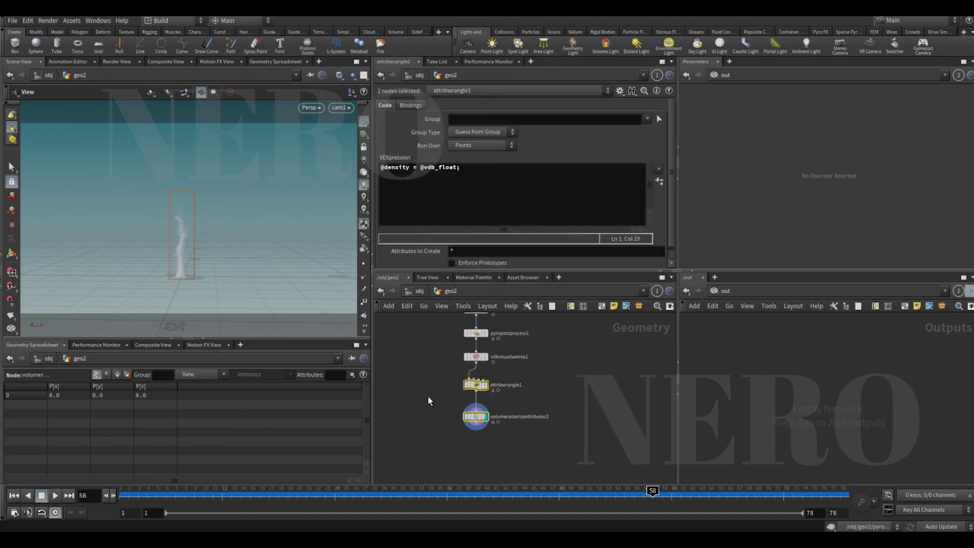
{"action": "left_click", "coordinate": [476, 357]}
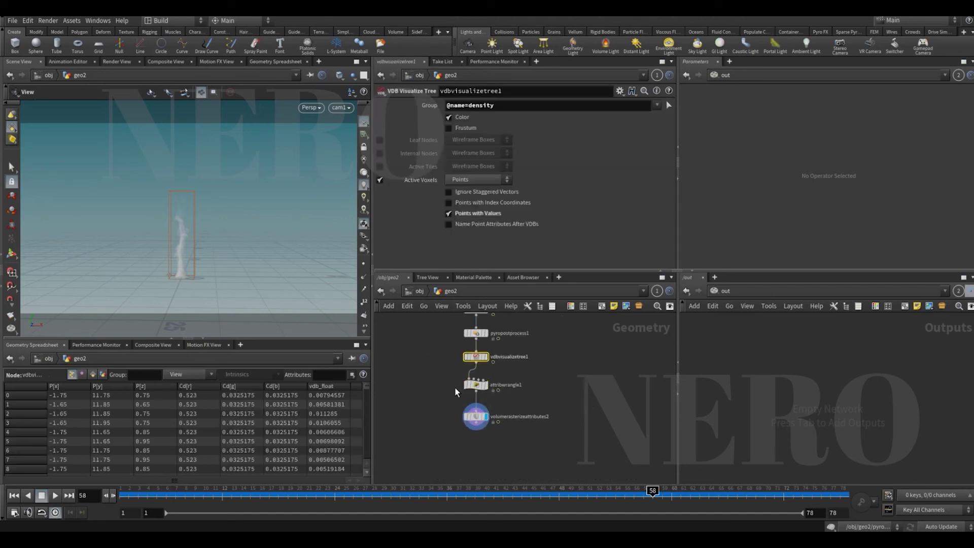
{"action": "key", "text": "r"}
{"action": "left_click_drag", "start_coordinate": [425, 377], "coordinate": [561, 427]}
{"action": "left_click_drag", "start_coordinate": [479, 396], "coordinate": [488, 440]}
{"action": "left_click", "coordinate": [431, 352]}
{"action": "left_click", "coordinate": [476, 357]}
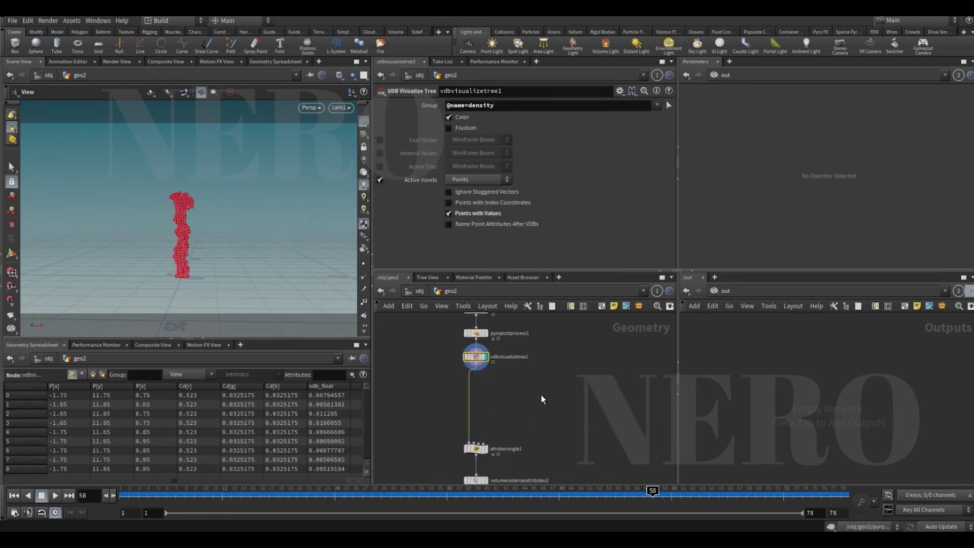
Step: Add a Bend node fed by VDB Visualize Tree, display it and show its viewport handle
{"action": "key", "text": "Tab"}
{"action": "type", "text": "be"}
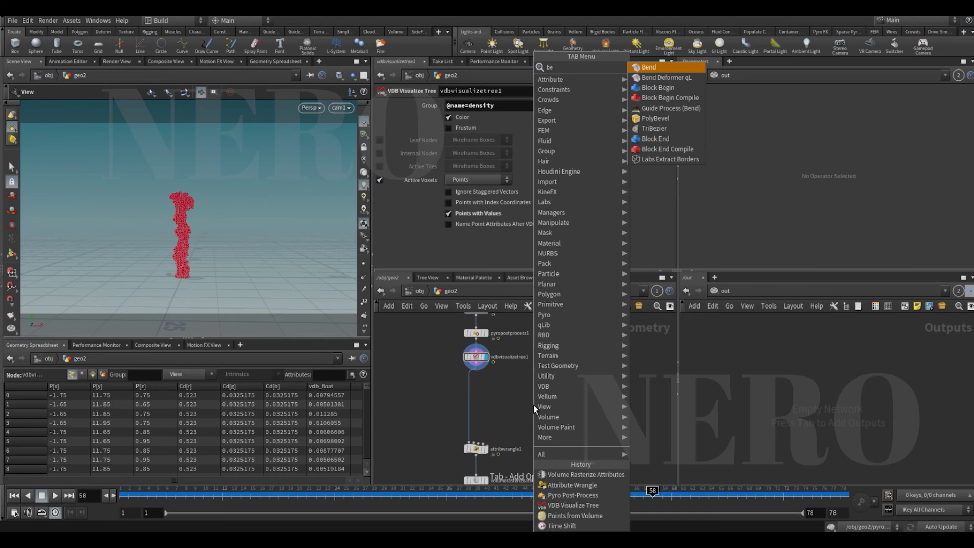
{"action": "key", "text": "Return"}
{"action": "left_click", "coordinate": [533, 405]}
{"action": "left_click", "coordinate": [477, 367]}
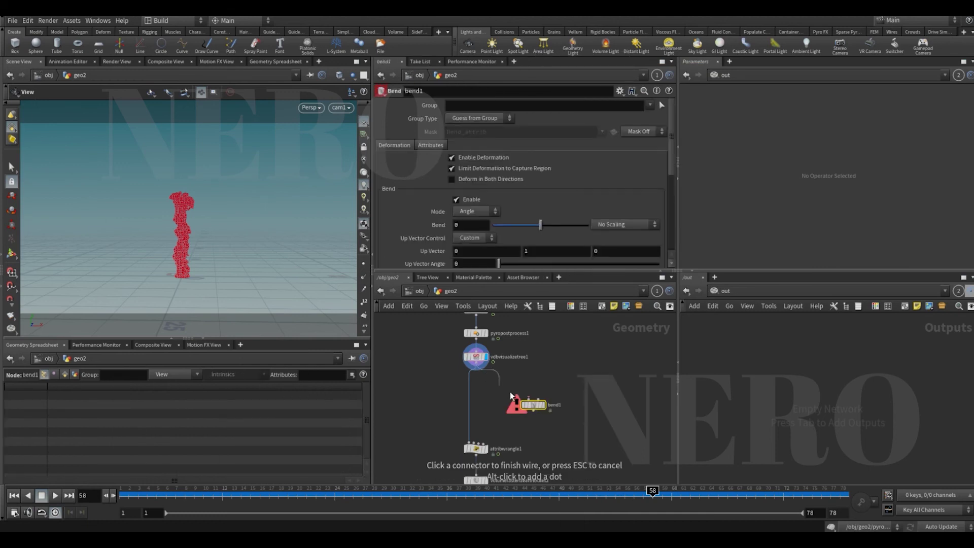
{"action": "left_click", "coordinate": [532, 396]}
{"action": "left_click", "coordinate": [11, 253]}
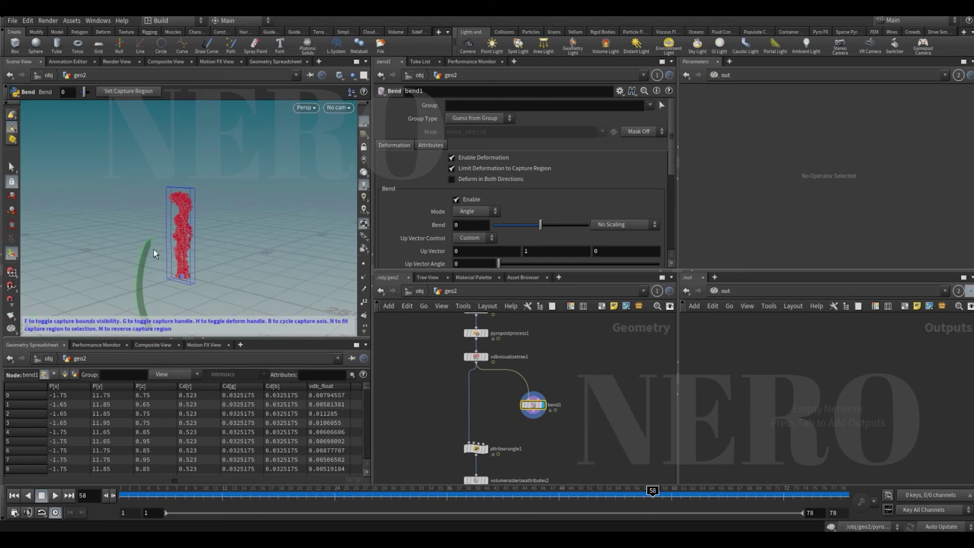
{"action": "left_click_drag", "start_coordinate": [149, 246], "coordinate": [131, 241]}
{"action": "key", "text": "ctrl+z"}
{"action": "scroll", "coordinate": [404, 236], "scroll_direction": "down", "scroll_amount": 3}
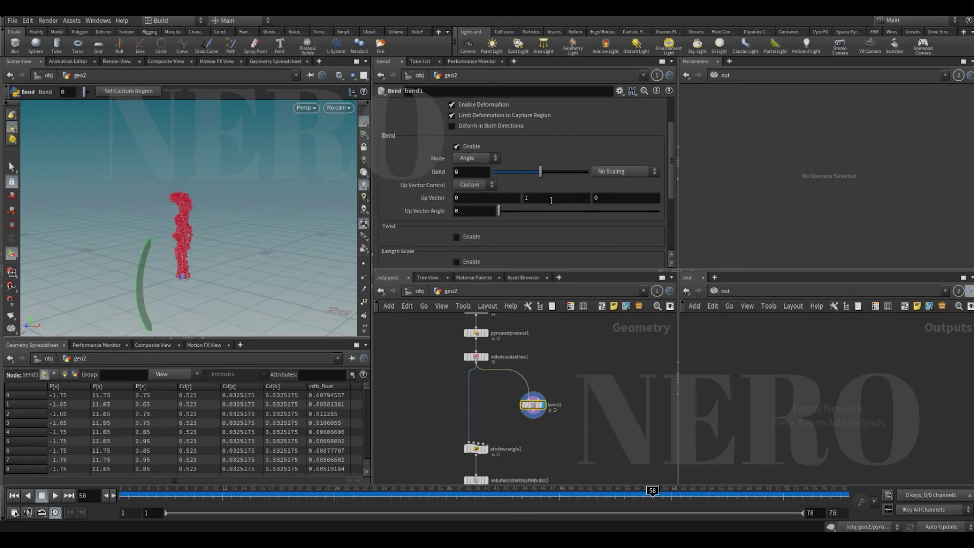
{"action": "type", "text": "0"}
{"action": "key", "text": "Tab"}
{"action": "key", "text": "ctrl+z"}
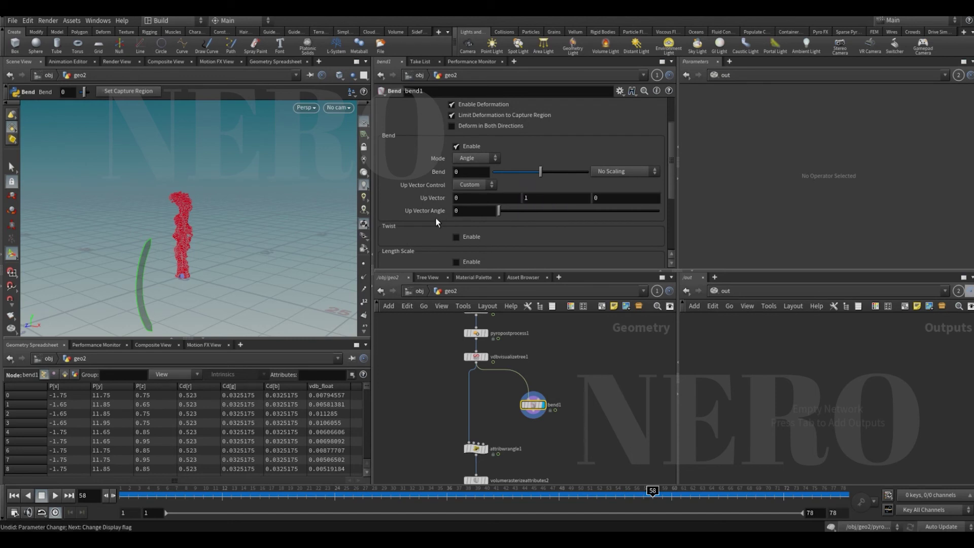
Step: Set the Bend node's Capture Direction to 0, 1, 0
{"action": "scroll", "coordinate": [437, 221], "scroll_direction": "down", "scroll_amount": 4}
{"action": "double_click", "coordinate": [540, 245]}
{"action": "type", "text": "1"}
{"action": "key", "text": "Tab"}
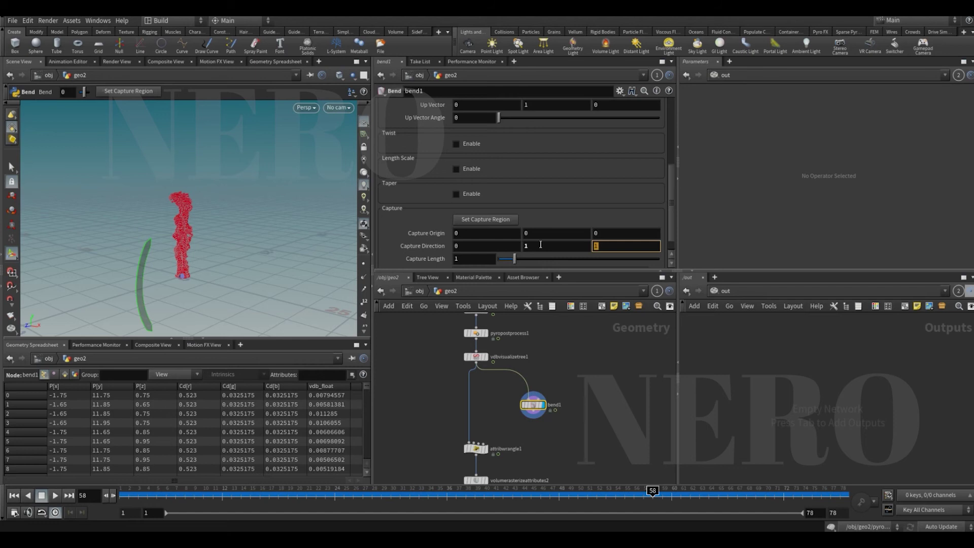
{"action": "type", "text": "0"}
{"action": "key", "text": "Return"}
{"action": "key", "text": "Escape"}
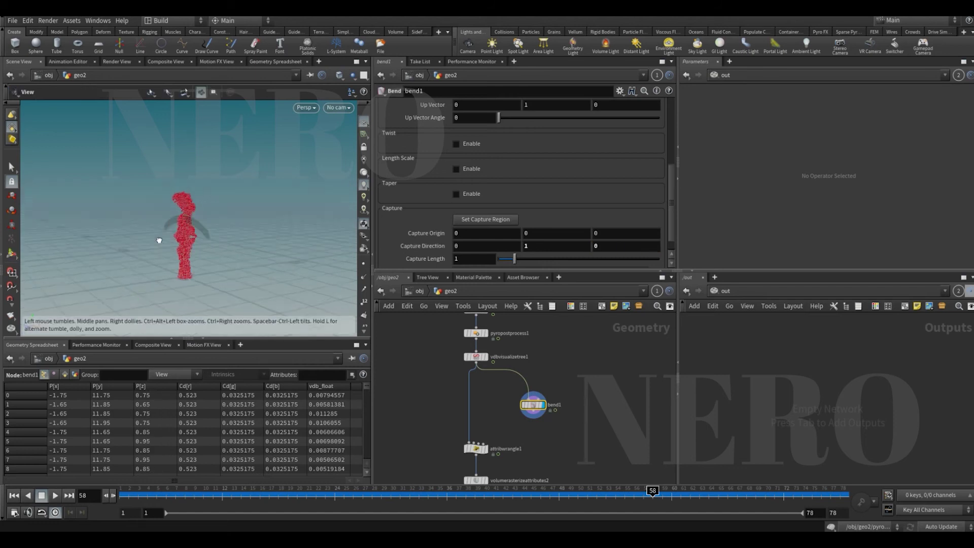
Step: Set the Bend node's Capture Length to 10 and bend the points by about -69 degrees at frame 78
{"action": "key", "text": "Return"}
{"action": "left_click_drag", "start_coordinate": [515, 259], "coordinate": [736, 263]}
{"action": "left_click_drag", "start_coordinate": [728, 495], "coordinate": [929, 496]}
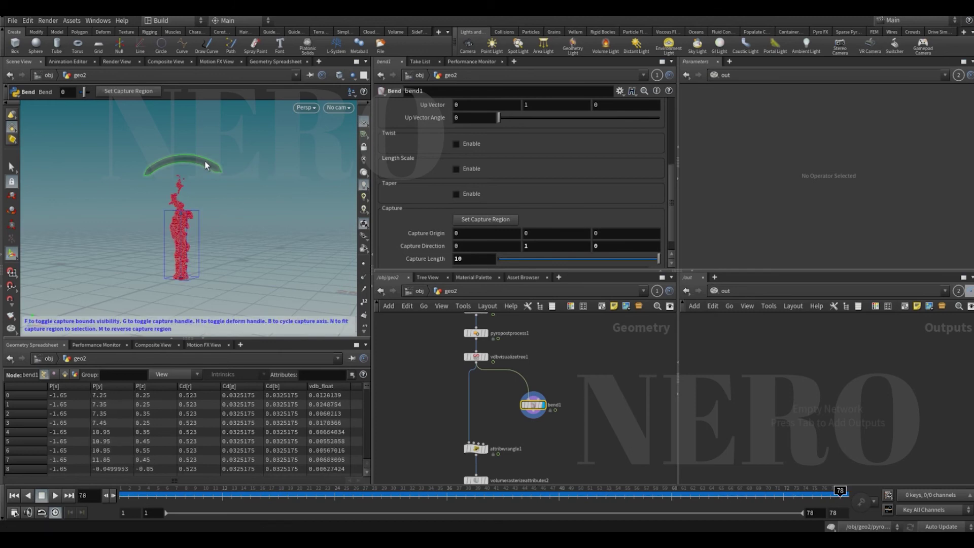
{"action": "left_click_drag", "start_coordinate": [205, 161], "coordinate": [241, 275]}
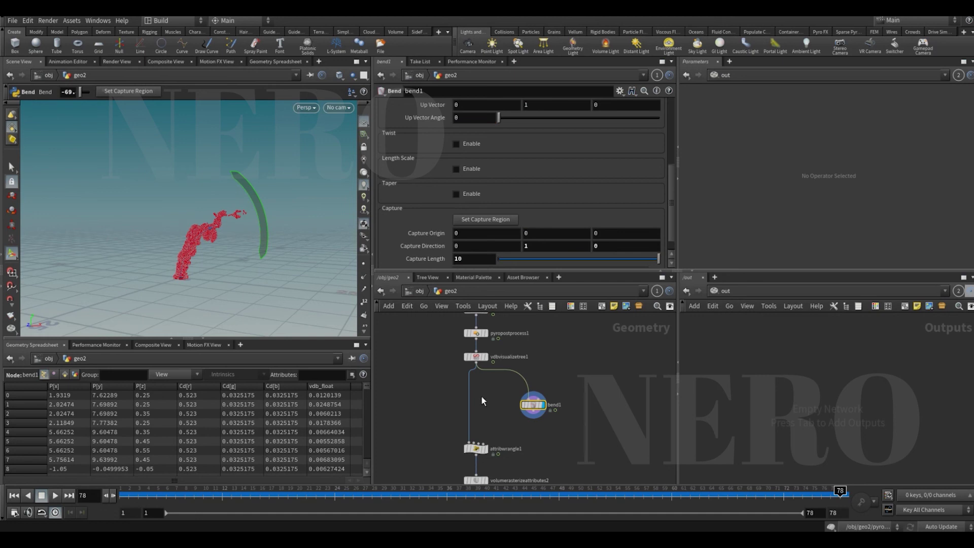
Step: Add a Twist node fed by VDB Visualize Tree and display it
{"action": "left_click", "coordinate": [475, 362]}
{"action": "key", "text": "Tab"}
{"action": "type", "text": "w"}
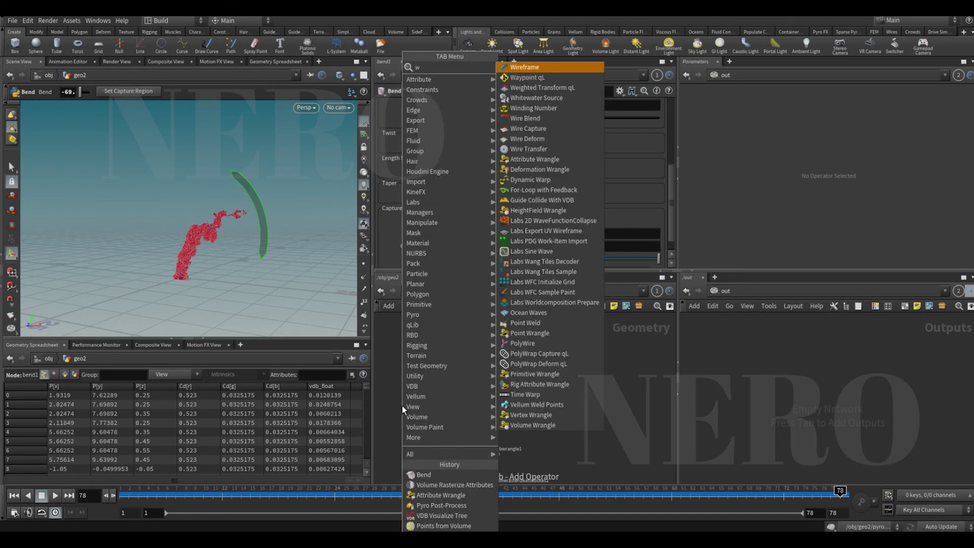
{"action": "type", "text": "ist"}
{"action": "key", "text": "Return"}
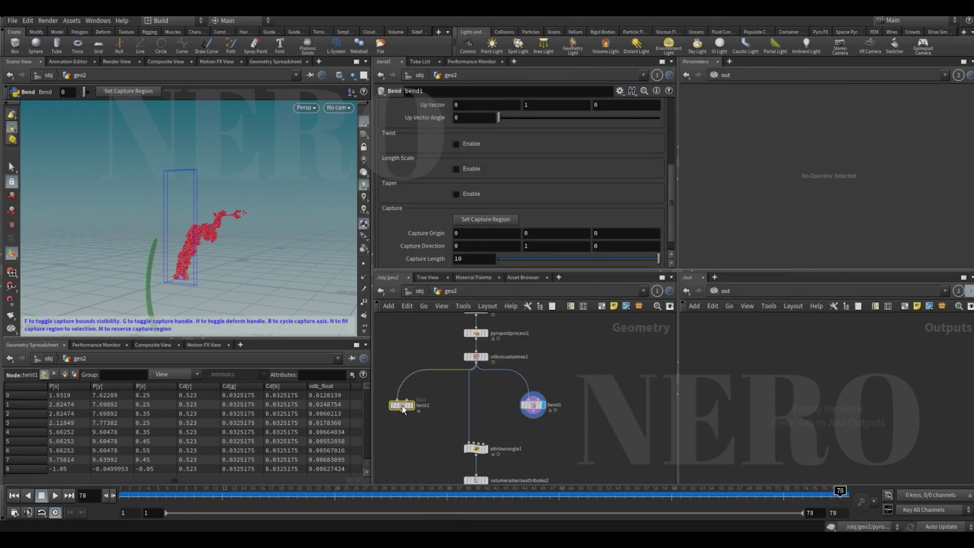
{"action": "left_click", "coordinate": [402, 406]}
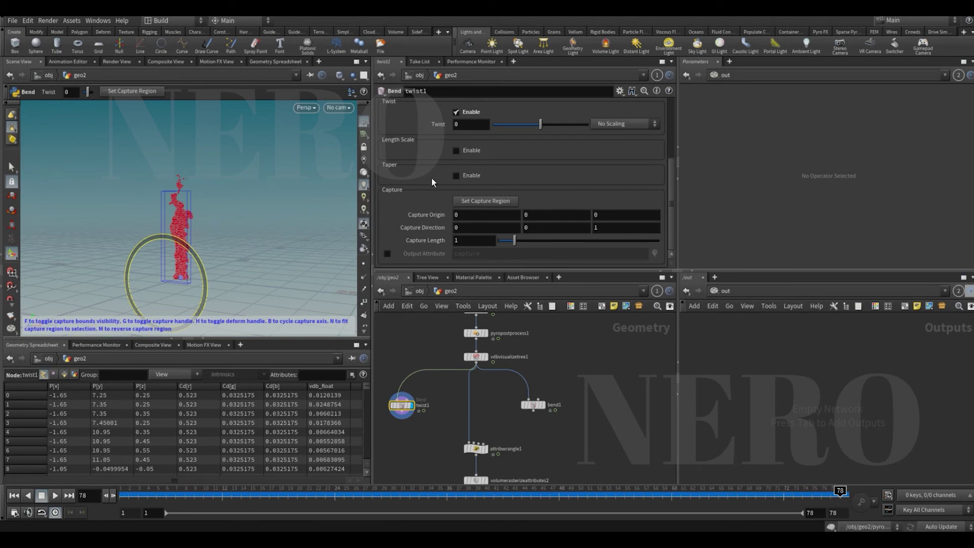
Step: Set the Twist node's Capture Direction to 0, 1, 0 and Capture Length to 12, and twist the points by about 814 degrees
{"action": "left_click", "coordinate": [544, 227]}
{"action": "type", "text": "1"}
{"action": "key", "text": "Tab"}
{"action": "type", "text": "0"}
{"action": "key", "text": "Return"}
{"action": "left_click_drag", "start_coordinate": [531, 241], "coordinate": [659, 242]}
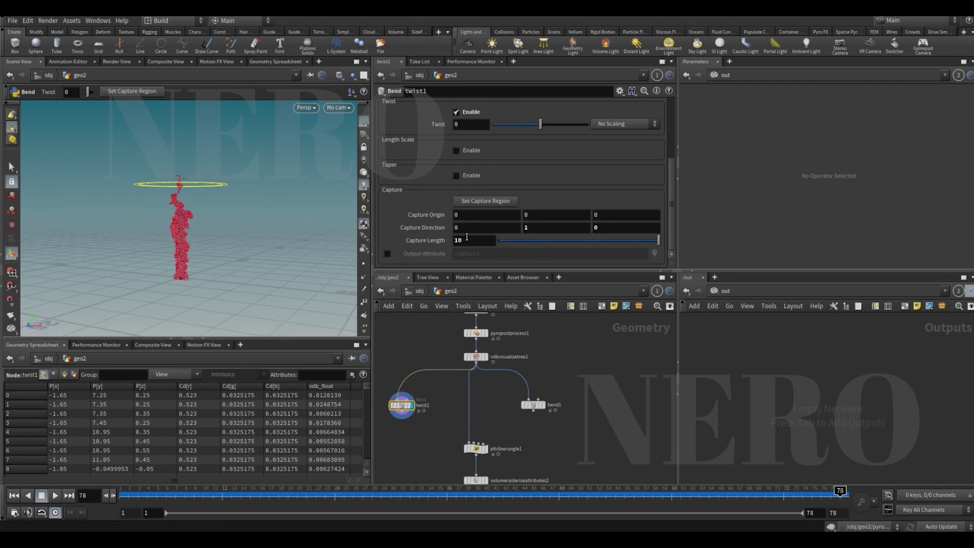
{"action": "left_click_drag", "start_coordinate": [187, 168], "coordinate": [875, 157]}
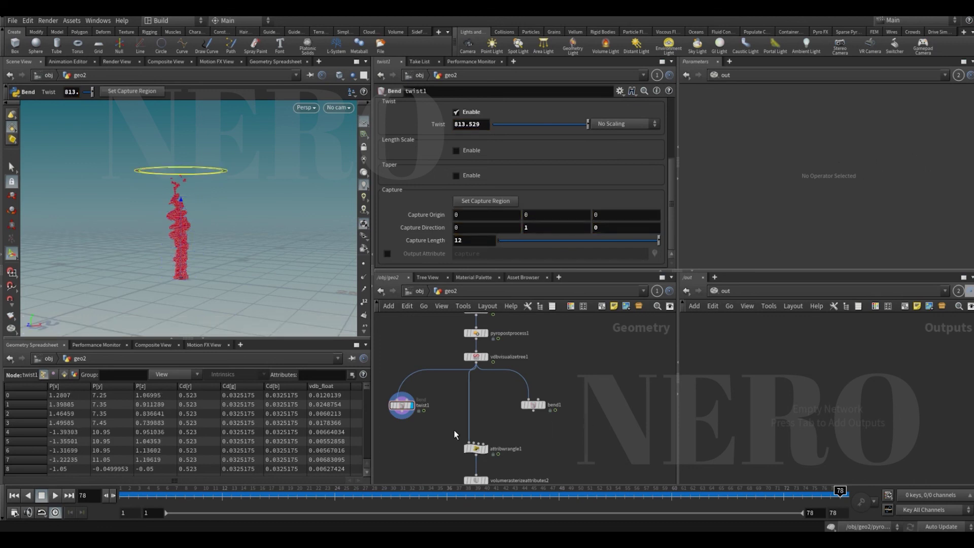
Step: Connect the Twist node to the attribute wrangle, display the rasterized volume and scrub the timeline to frame 44
{"action": "middle_click_drag", "start_coordinate": [423, 434], "coordinate": [435, 408]}
{"action": "left_click", "coordinate": [414, 385]}
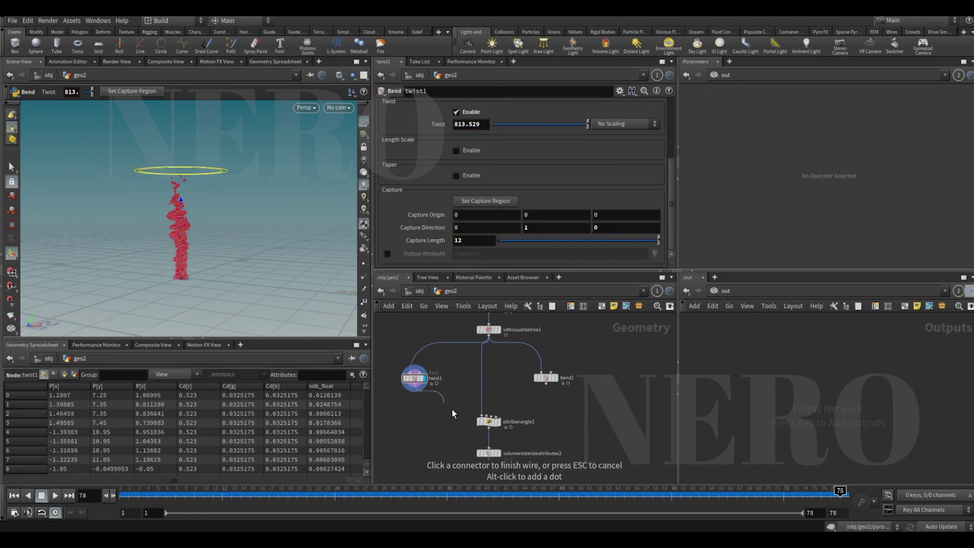
{"action": "left_click", "coordinate": [481, 416]}
{"action": "left_click_drag", "start_coordinate": [447, 440], "coordinate": [528, 468]}
{"action": "left_click", "coordinate": [498, 453]}
{"action": "left_click_drag", "start_coordinate": [133, 495], "coordinate": [619, 495]}
{"action": "scroll", "coordinate": [185, 224], "scroll_direction": "up", "scroll_amount": 4}
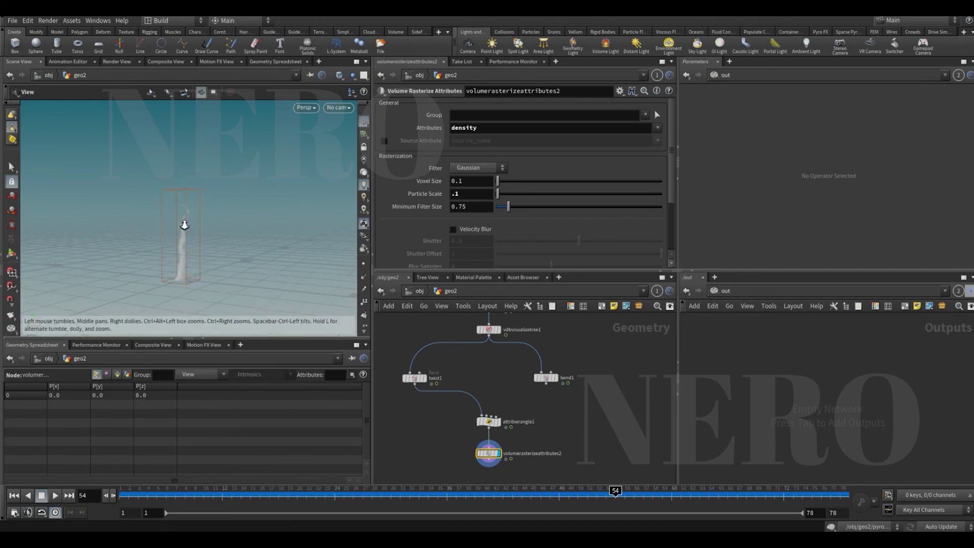
{"action": "middle_click_drag", "start_coordinate": [184, 224], "coordinate": [211, 204], "text": "alt"}
{"action": "left_click_drag", "start_coordinate": [172, 494], "coordinate": [525, 494]}
Step: Feed the attribute wrangle from the Bend node instead of Twist and scrub the bent smoke to frame 50
{"action": "left_click_drag", "start_coordinate": [546, 384], "coordinate": [474, 420]}
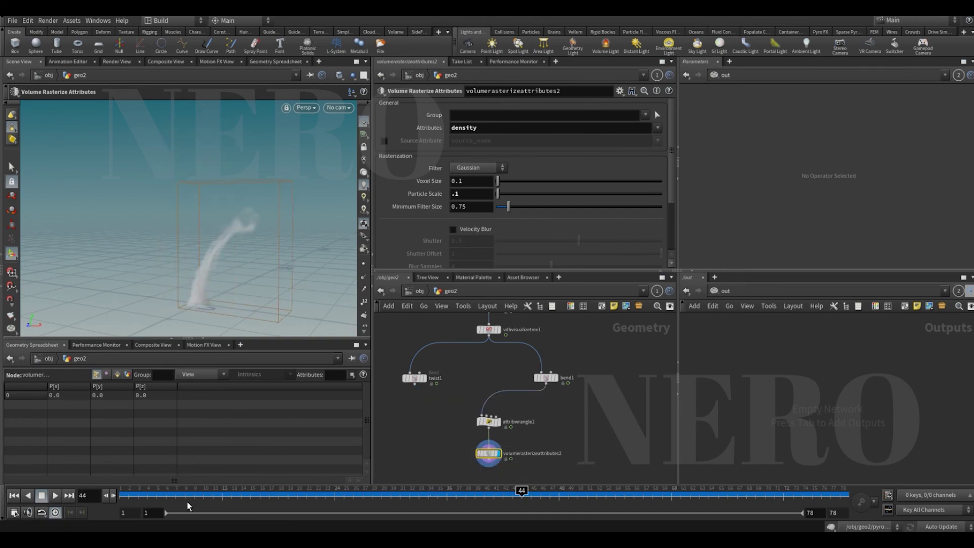
{"action": "left_click_drag", "start_coordinate": [188, 495], "coordinate": [559, 494]}
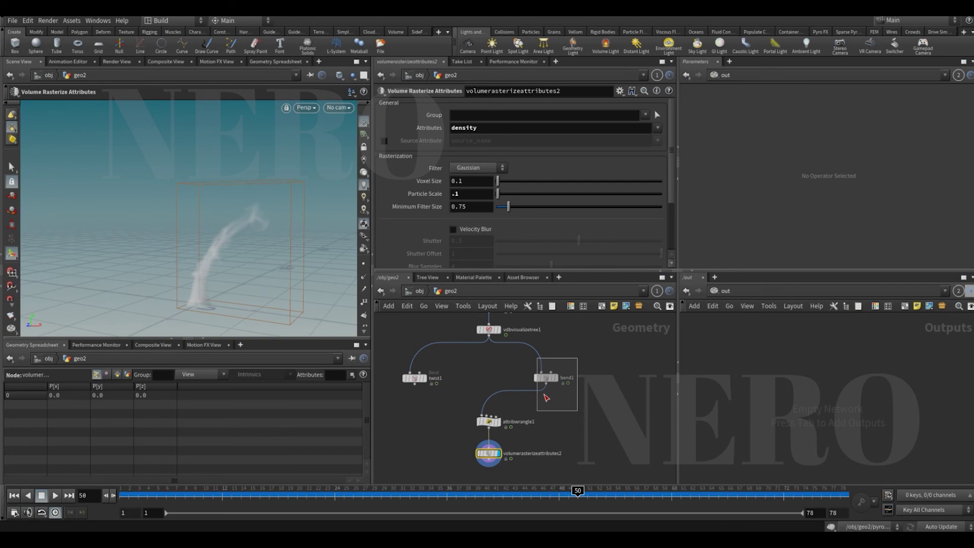
Step: Display the Bend node and keyframe its Bend value at frame 1
{"action": "left_click_drag", "start_coordinate": [577, 358], "coordinate": [546, 397]}
{"action": "left_click", "coordinate": [555, 377]}
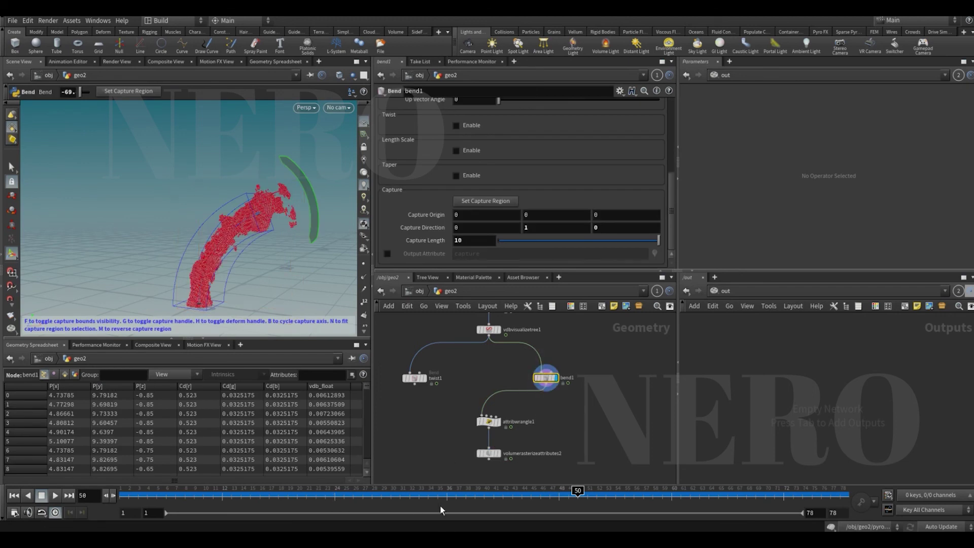
{"action": "left_click", "coordinate": [14, 495]}
{"action": "scroll", "coordinate": [510, 175], "scroll_direction": "up", "scroll_amount": 5}
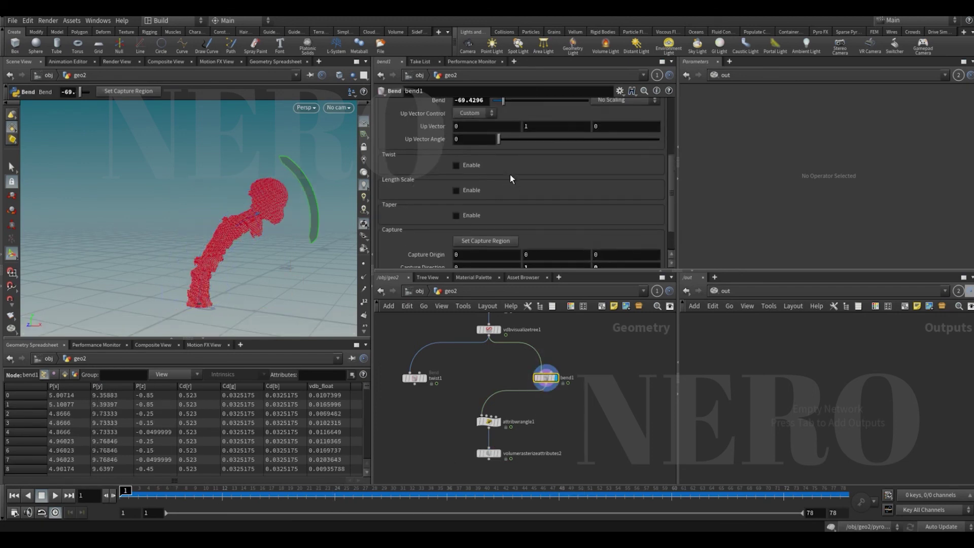
{"action": "left_click", "coordinate": [467, 154], "text": "alt"}
Step: Bend the points the opposite way to about 71.8 degrees at frame 12 and keyframe that Bend value
{"action": "left_click_drag", "start_coordinate": [179, 498], "coordinate": [222, 497]}
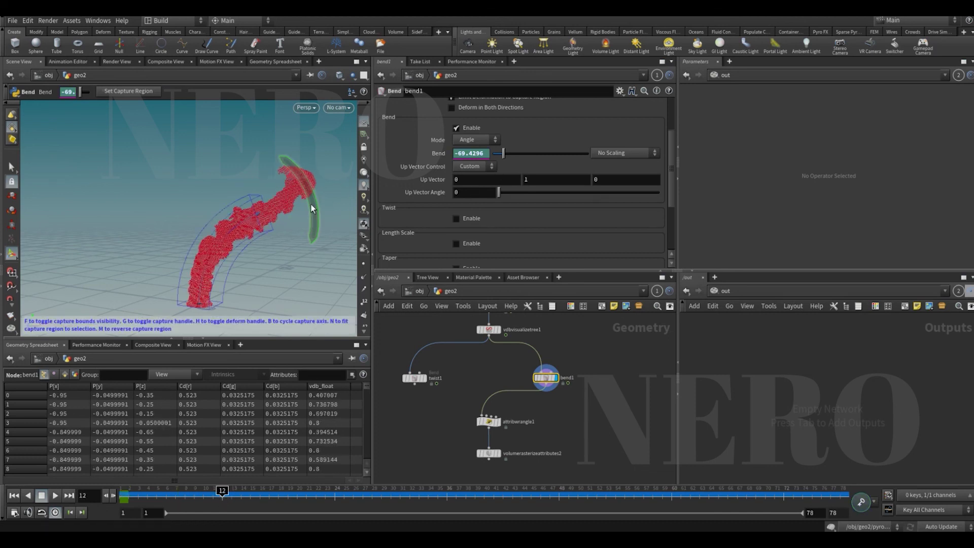
{"action": "left_click_drag", "start_coordinate": [310, 206], "coordinate": [108, 313]}
{"action": "left_click", "coordinate": [476, 152], "text": "alt"}
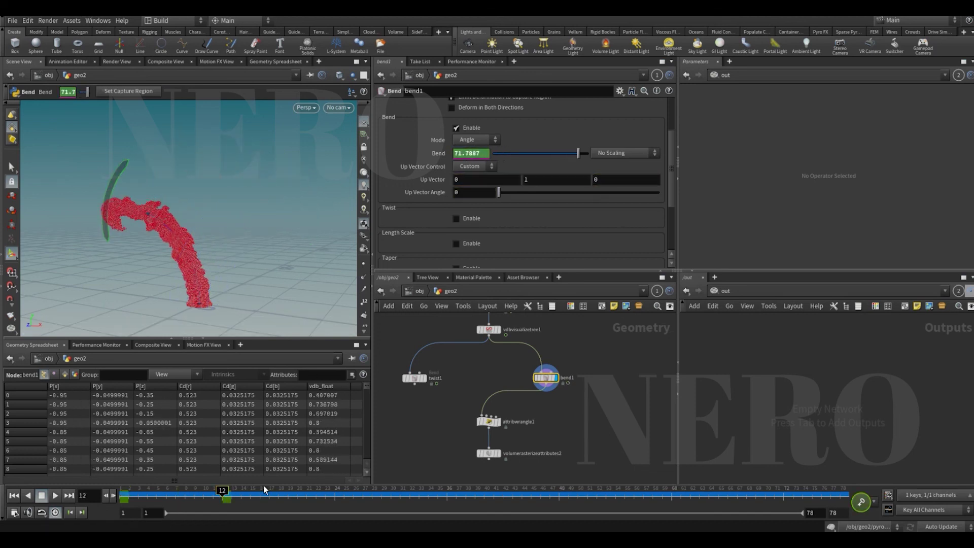
Step: Display the Volume Rasterize Attributes result and scrub the animated bend to frame 6
{"action": "left_click_drag", "start_coordinate": [452, 441], "coordinate": [520, 465]}
{"action": "key", "text": "r"}
{"action": "mouse_move", "coordinate": [163, 501]}
{"action": "left_mouse_down"}
{"action": "mouse_move", "coordinate": [106, 500]}
{"action": "mouse_move", "coordinate": [252, 490]}
{"action": "mouse_move", "coordinate": [127, 490]}
{"action": "mouse_move", "coordinate": [216, 491]}
{"action": "mouse_move", "coordinate": [165, 481]}
{"action": "left_mouse_up"}
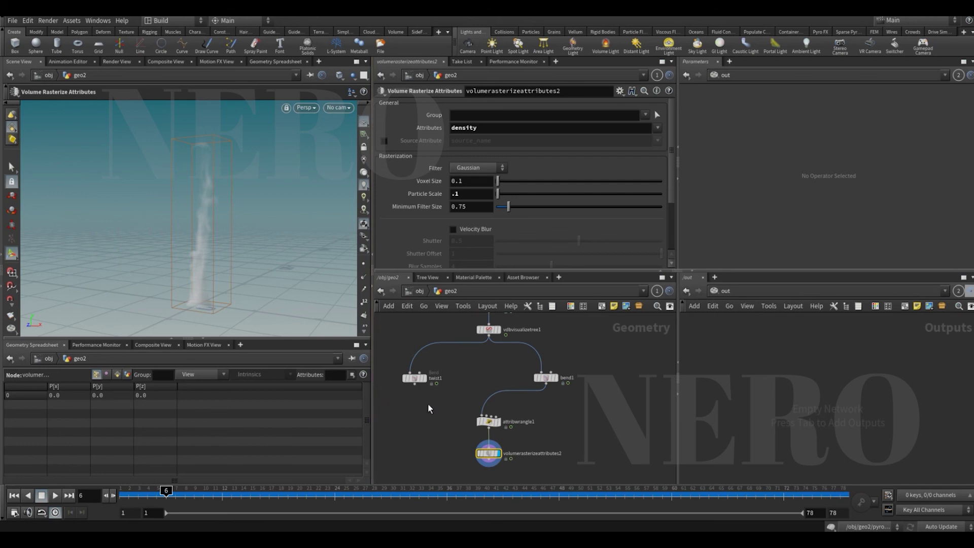
Step: Feed the attribute wrangle from the Twist node instead of Bend and scrub the twisted smoke to frame 59
{"action": "middle_click_drag", "start_coordinate": [427, 404], "coordinate": [439, 391]}
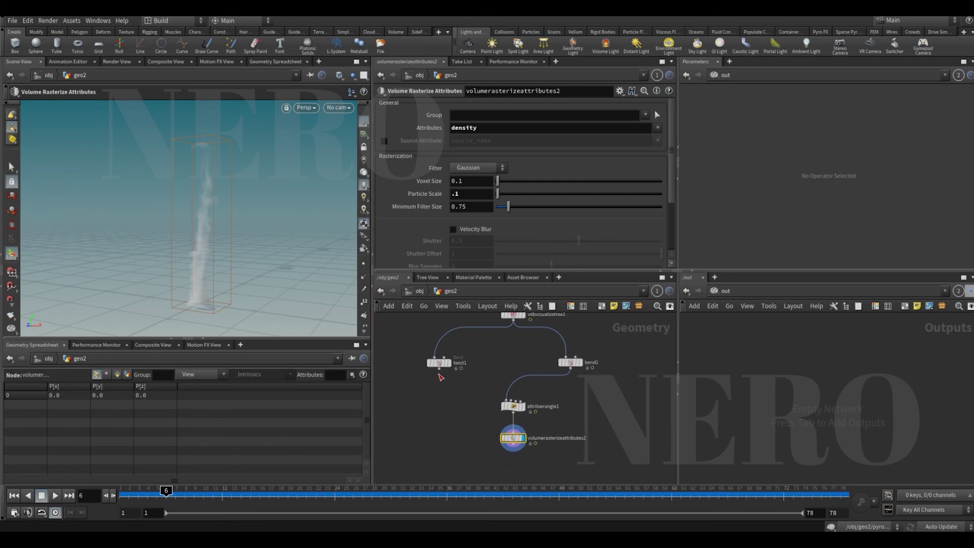
{"action": "left_click", "coordinate": [439, 369]}
{"action": "left_click", "coordinate": [497, 398]}
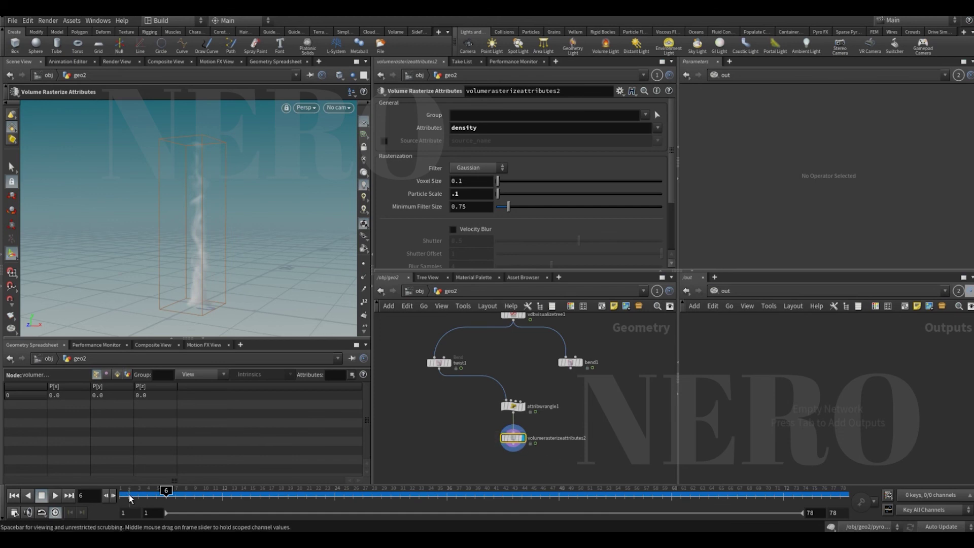
{"action": "left_click", "coordinate": [439, 362]}
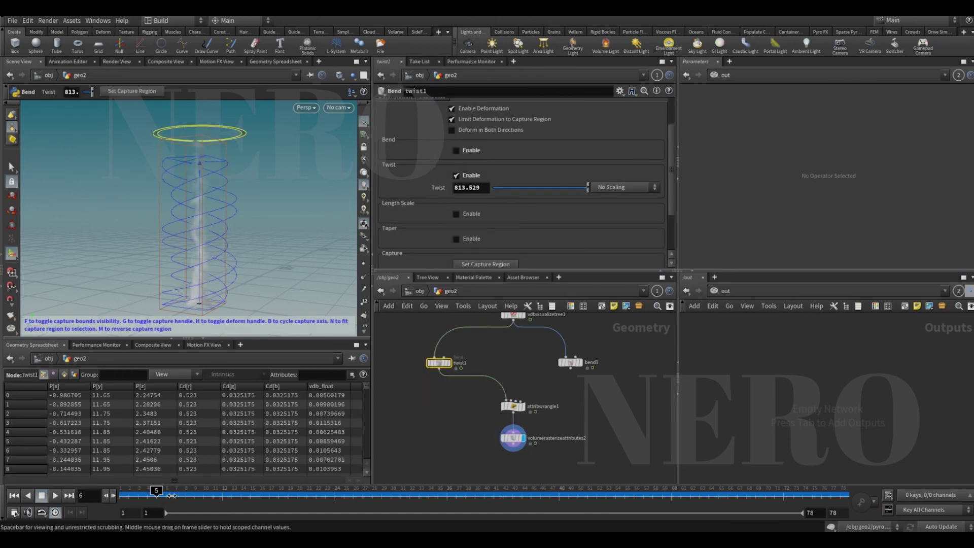
{"action": "left_click_drag", "start_coordinate": [167, 490], "coordinate": [662, 490]}
{"action": "left_click", "coordinate": [513, 437]}
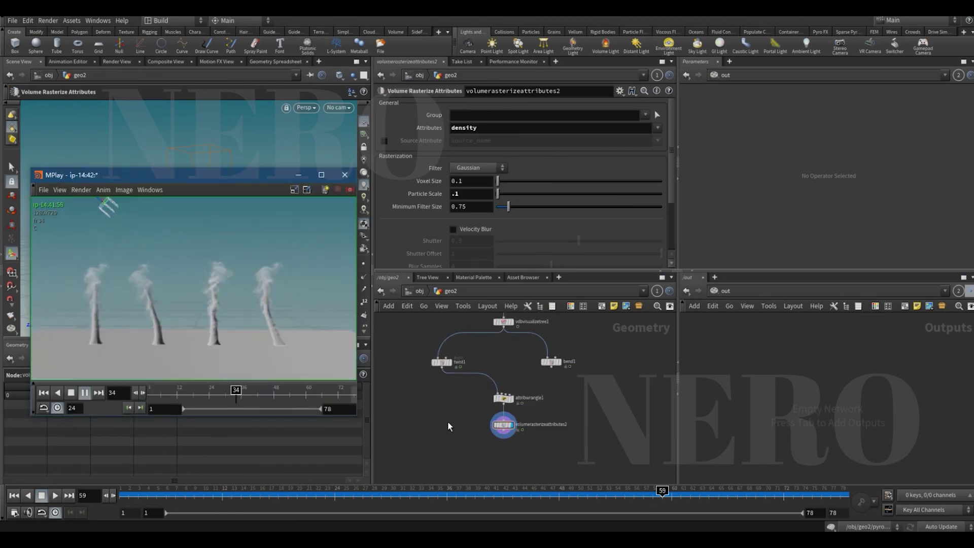